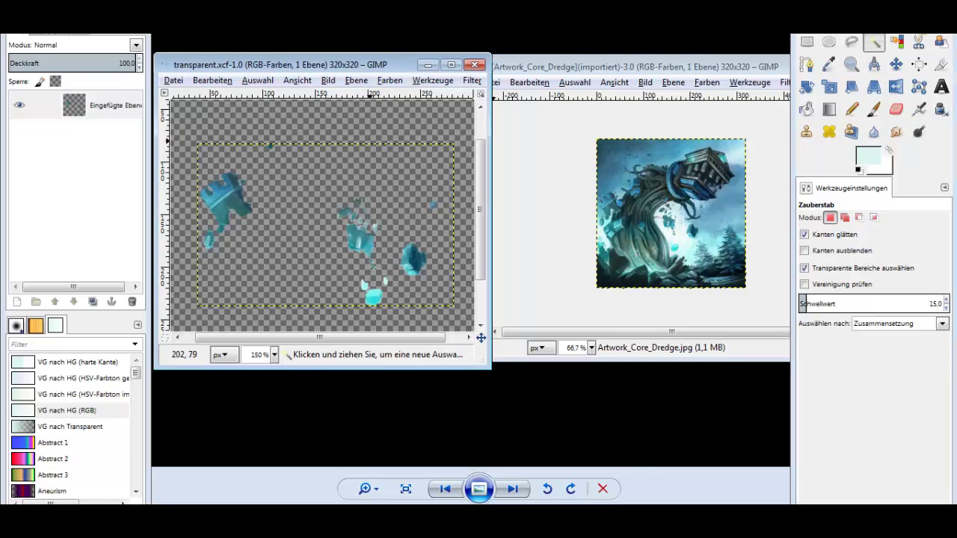
- Select the blue fragments from the transparent image and paste them into the Dredge artwork
{"action": "left_click", "coordinate": [368, 142]}
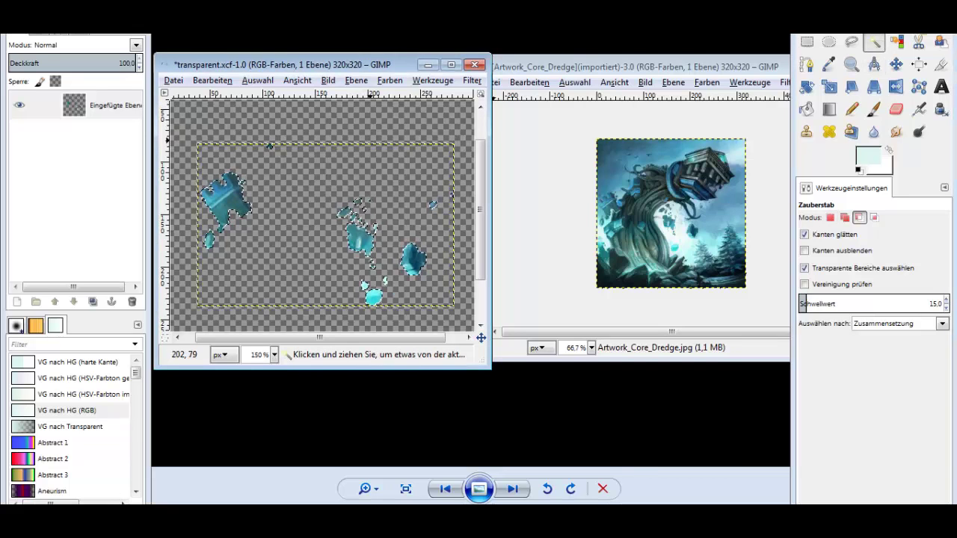
{"action": "left_click", "coordinate": [707, 204]}
{"action": "key", "text": "ctrl+v"}
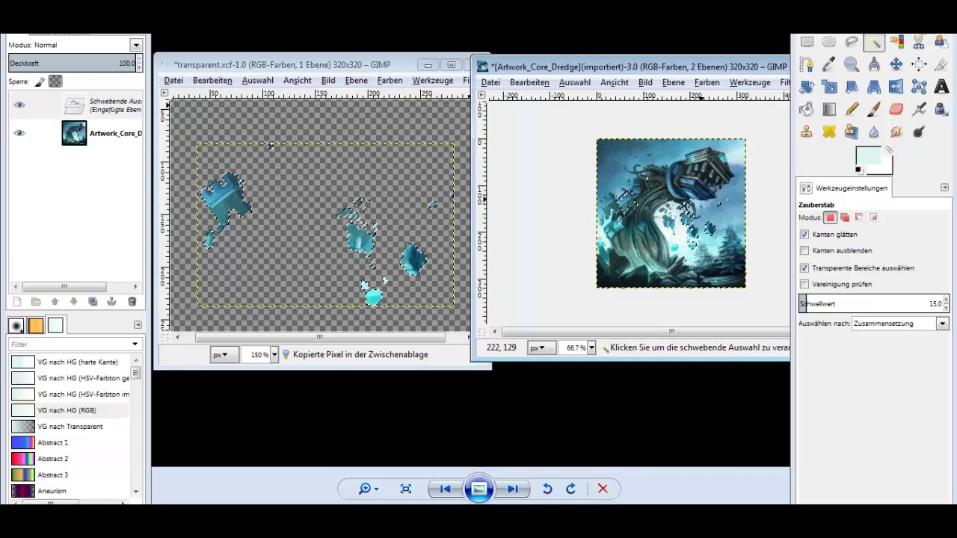
{"action": "left_click_drag", "start_coordinate": [635, 66], "coordinate": [627, 67]}
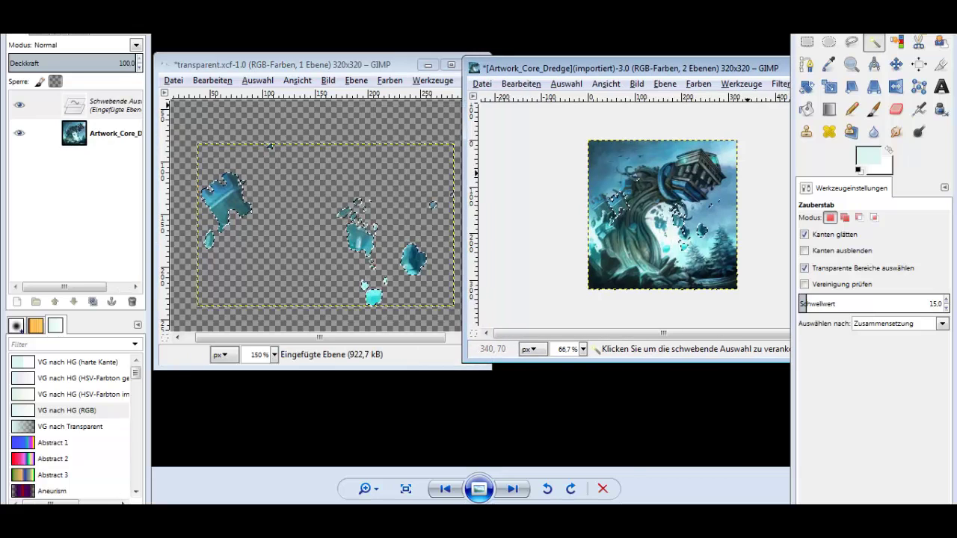
{"action": "left_click", "coordinate": [745, 173]}
{"action": "scroll", "coordinate": [702, 216], "scroll_direction": "up", "scroll_amount": 2}
{"action": "scroll", "coordinate": [726, 258], "scroll_direction": "up", "scroll_amount": 1}
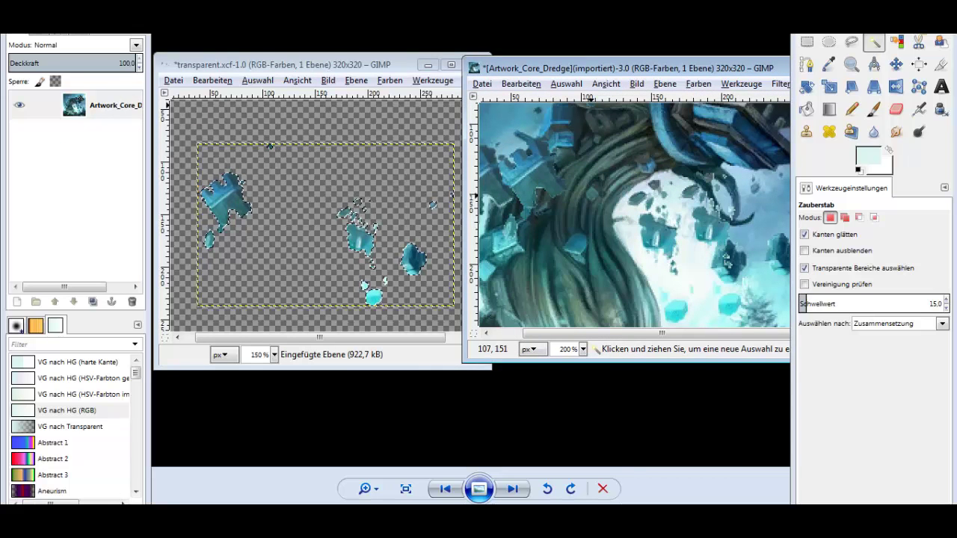
- Paste the fragments again and shift them slightly left over the artwork
{"action": "key", "text": "ctrl+v"}
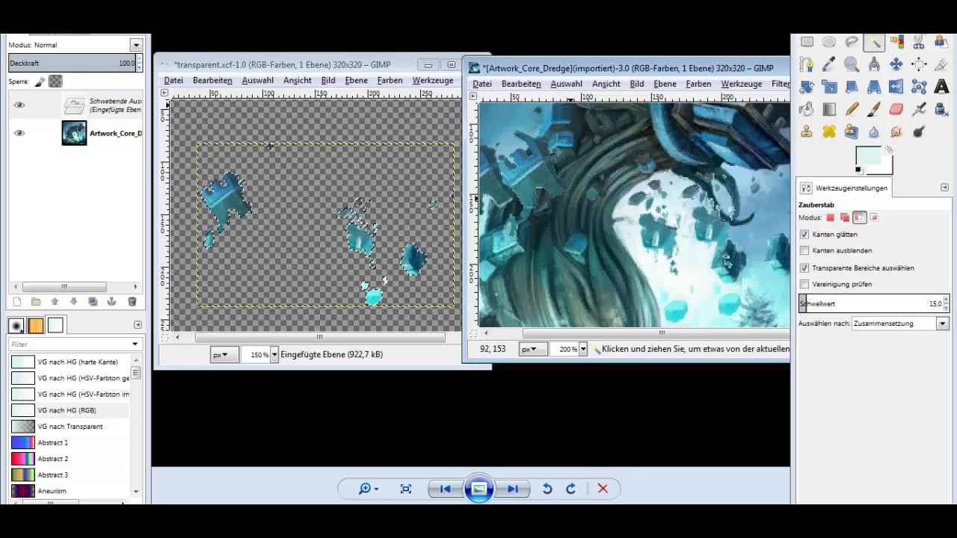
{"action": "scroll", "coordinate": [542, 177], "scroll_direction": "left", "scroll_amount": 1}
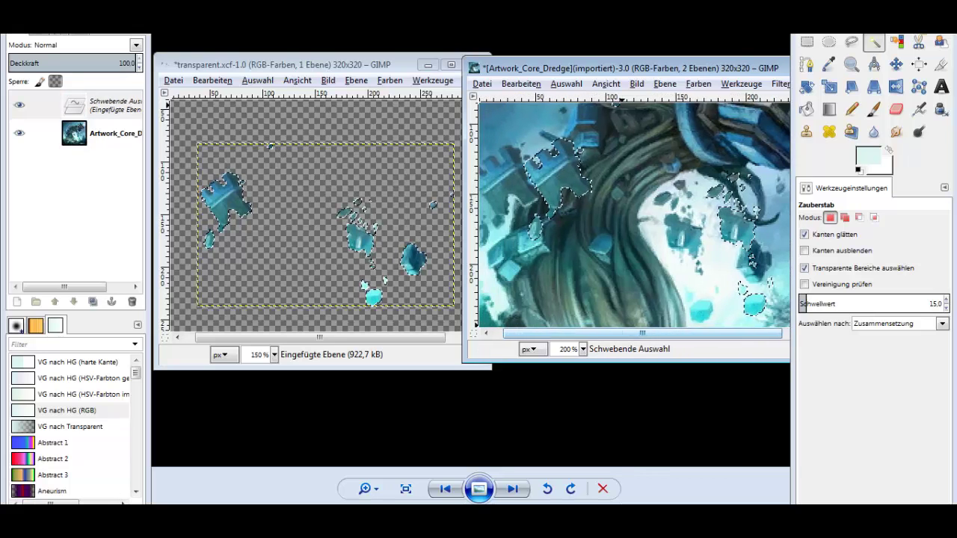
{"action": "scroll", "coordinate": [568, 177], "scroll_direction": "left", "scroll_amount": 1}
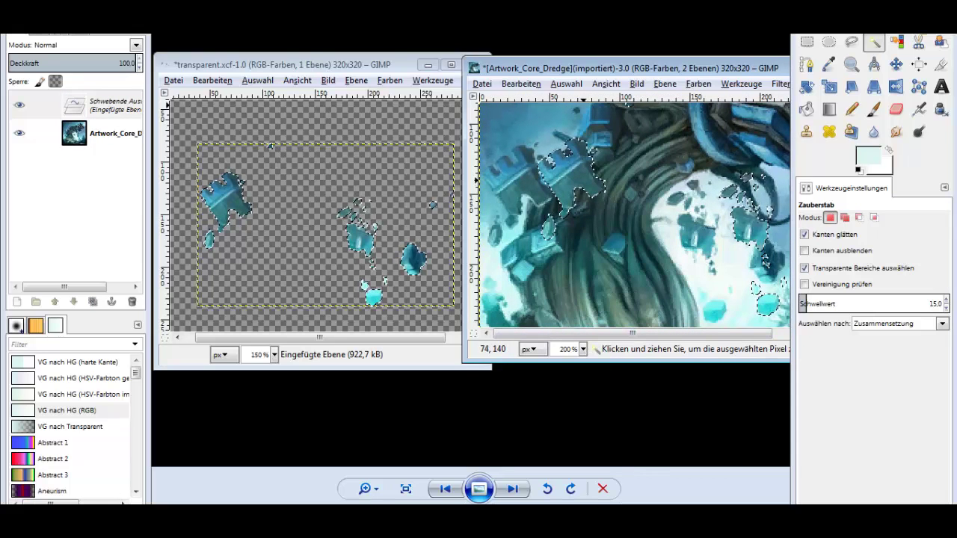
{"action": "left_click_drag", "start_coordinate": [584, 179], "coordinate": [529, 186]}
{"action": "scroll", "coordinate": [566, 119], "scroll_direction": "up", "scroll_amount": 2}
{"action": "scroll", "coordinate": [561, 193], "scroll_direction": "up", "scroll_amount": 1}
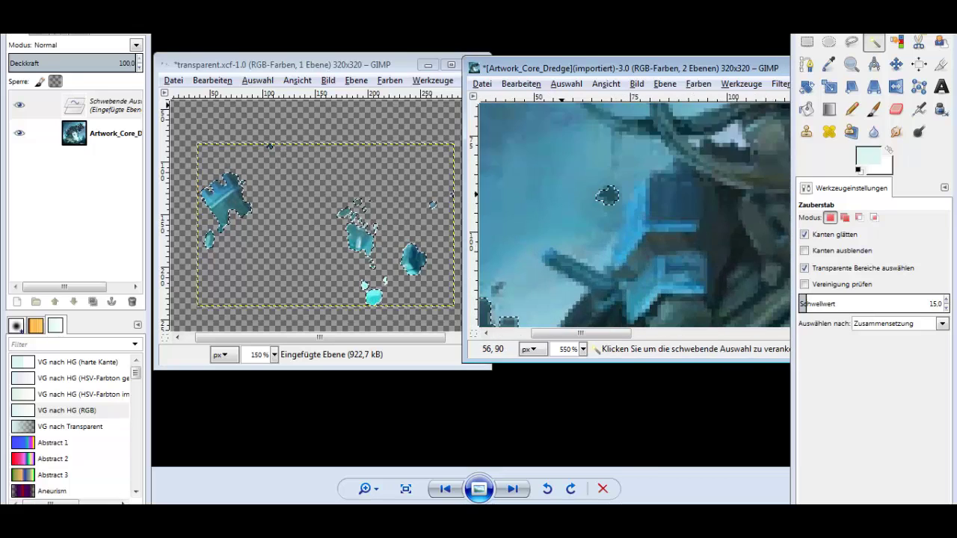
{"action": "left_click_drag", "start_coordinate": [607, 196], "coordinate": [607, 196]}
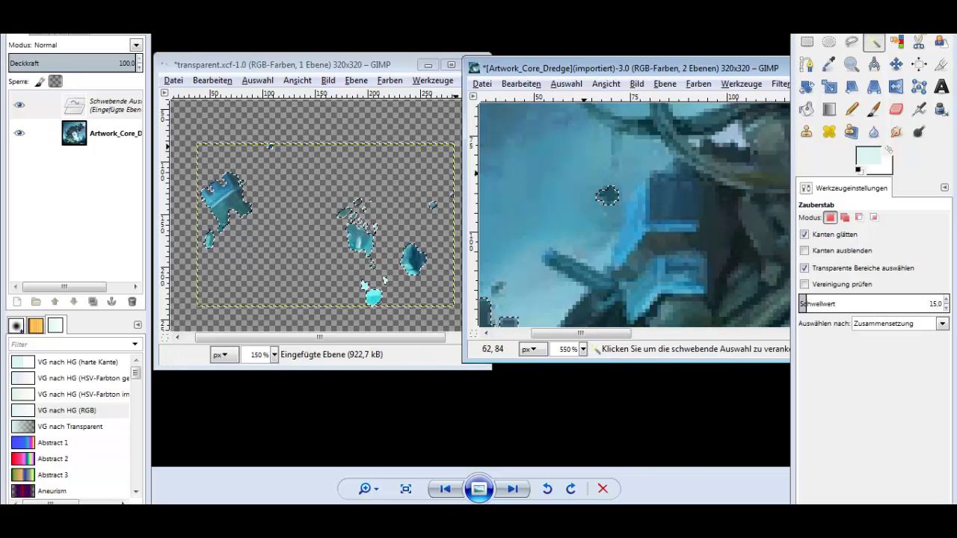
- Turn the floating fragments into a new layer named "Eingefügte Ebene"
{"action": "right_click", "coordinate": [602, 198]}
{"action": "key", "text": "Escape"}
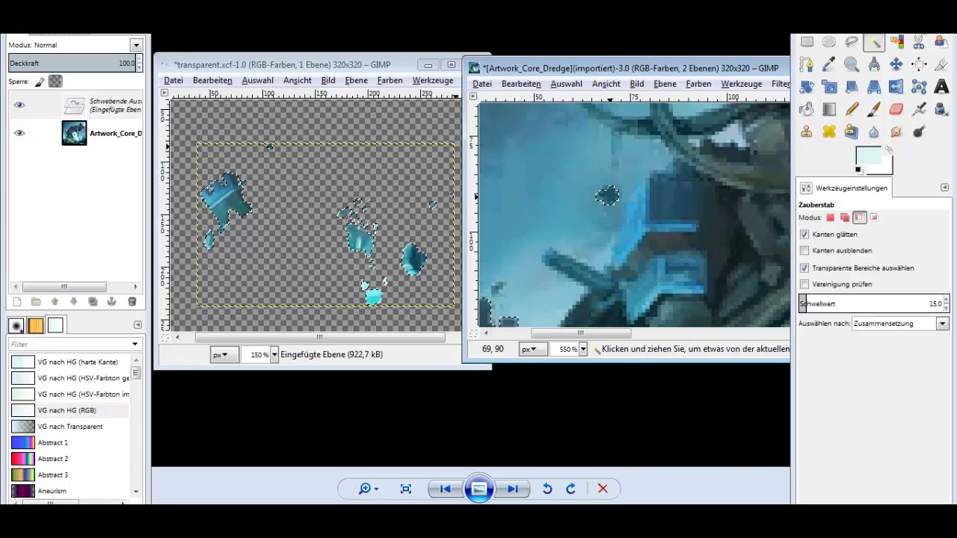
{"action": "key", "text": "shift+ctrl+n"}
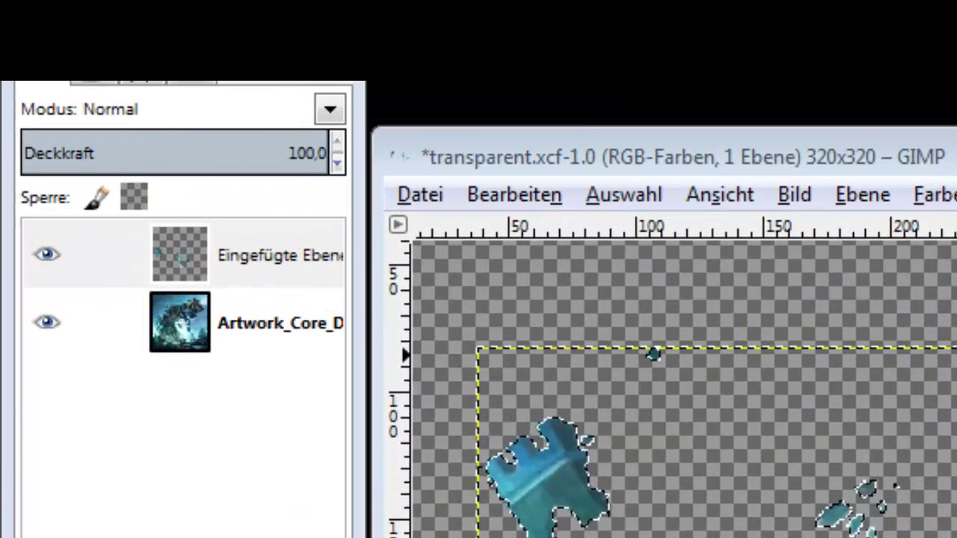
- Cut away the stray dark blob and drag the pasted fragments layer into place over the tower
{"action": "left_click", "coordinate": [97, 254]}
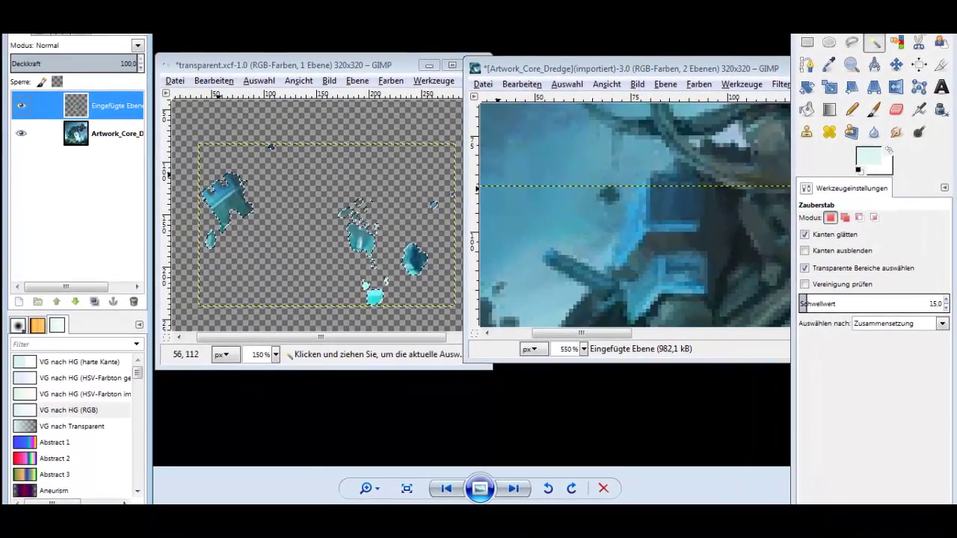
{"action": "key", "text": "m"}
{"action": "left_click", "coordinate": [874, 42]}
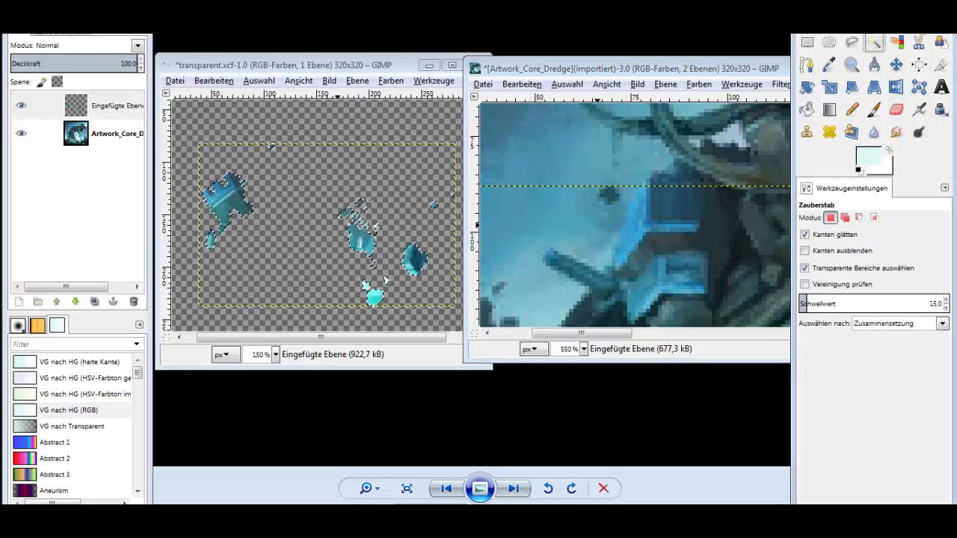
{"action": "left_click", "coordinate": [609, 196]}
{"action": "key", "text": "m"}
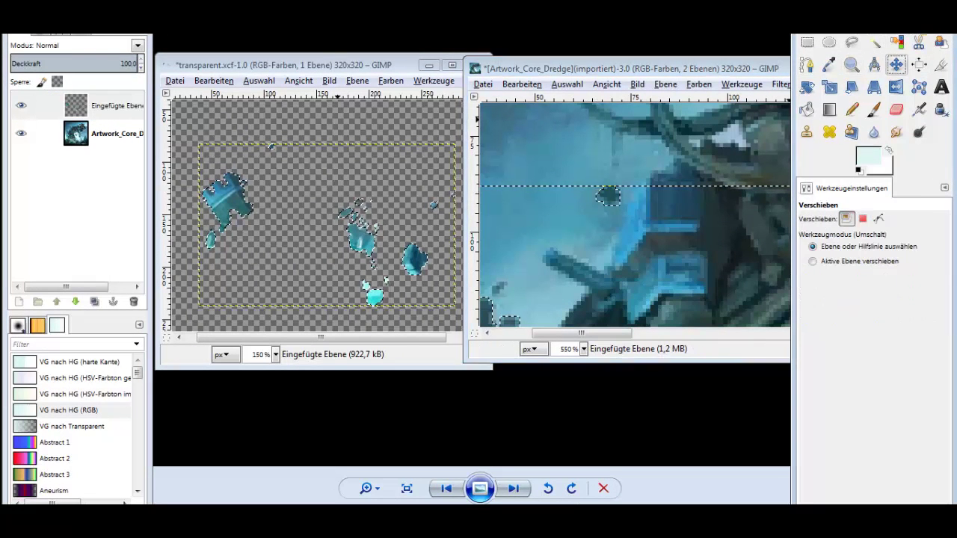
{"action": "left_click_drag", "start_coordinate": [684, 196], "coordinate": [638, 157]}
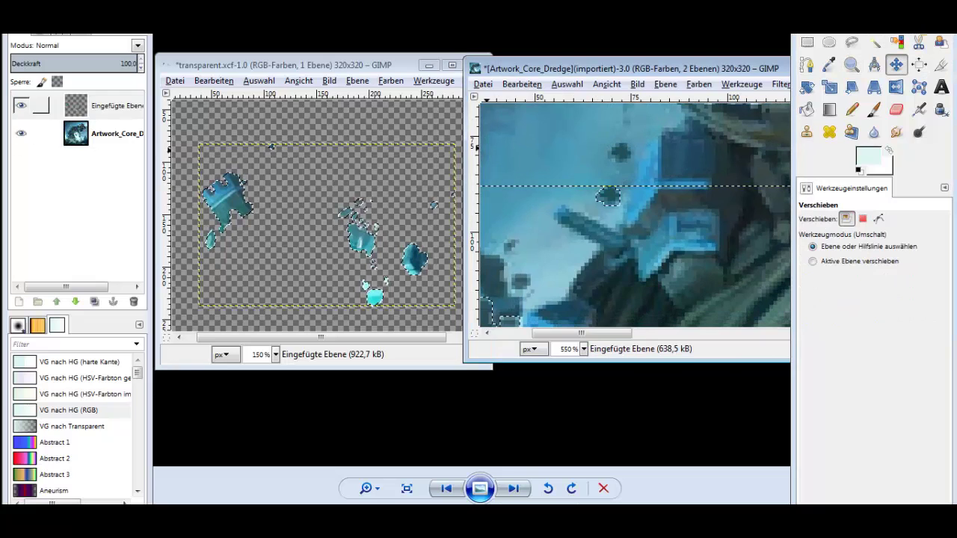
{"action": "key", "text": "ctrl+x"}
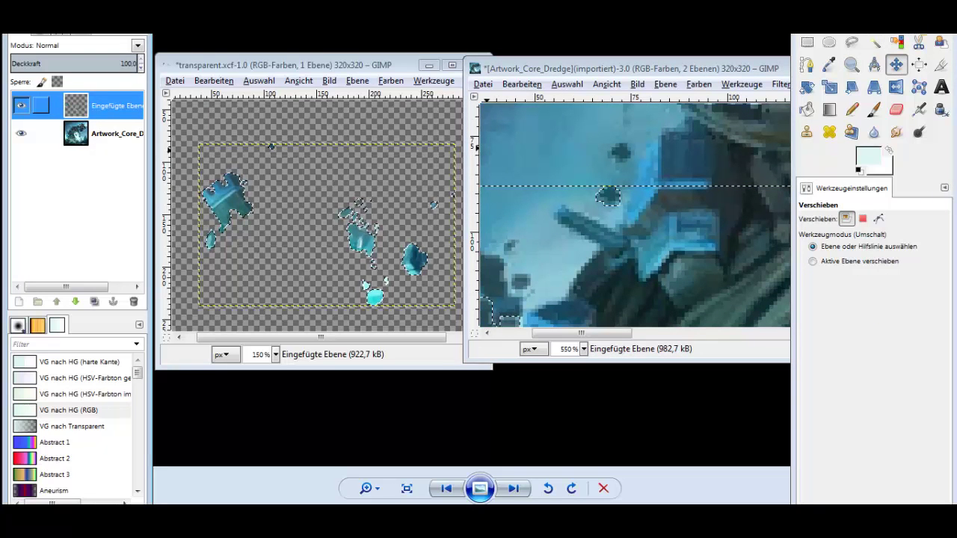
{"action": "left_click_drag", "start_coordinate": [606, 152], "coordinate": [625, 162]}
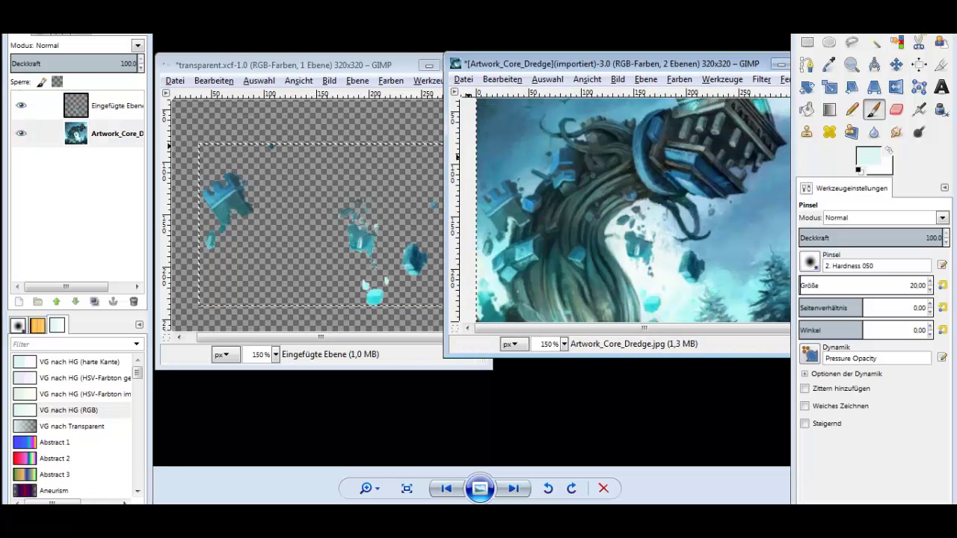
- Paint trial light-blue brush strokes across the base artwork layer
{"action": "left_click", "coordinate": [112, 133]}
{"action": "scroll", "coordinate": [553, 213], "scroll_direction": "up", "scroll_amount": 1}
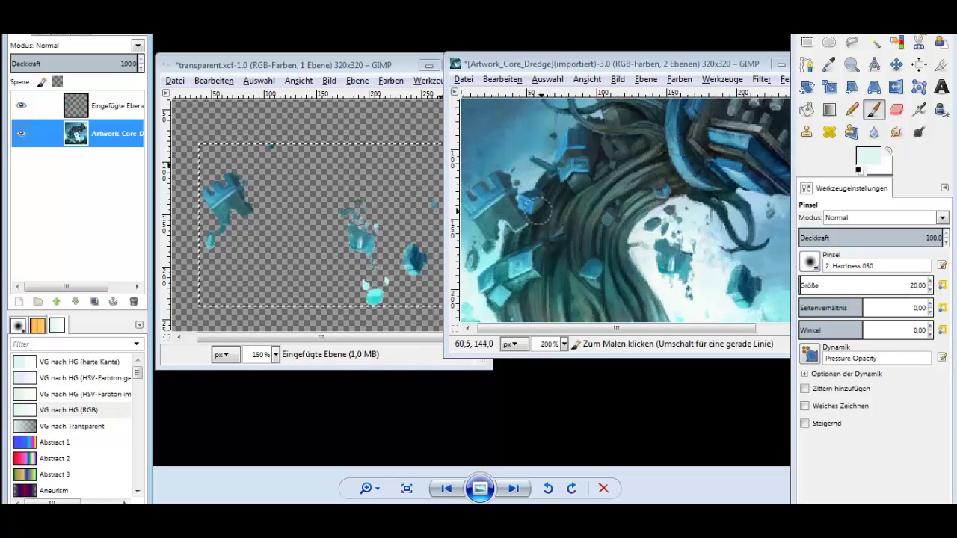
{"action": "scroll", "coordinate": [553, 213], "scroll_direction": "up", "scroll_amount": 1}
{"action": "left_click_drag", "start_coordinate": [508, 198], "coordinate": [665, 183]}
{"action": "mouse_move", "coordinate": [559, 213]}
{"action": "left_mouse_down"}
{"action": "mouse_move", "coordinate": [619, 235]}
{"action": "mouse_move", "coordinate": [710, 192]}
{"action": "mouse_move", "coordinate": [608, 207]}
{"action": "left_mouse_up"}
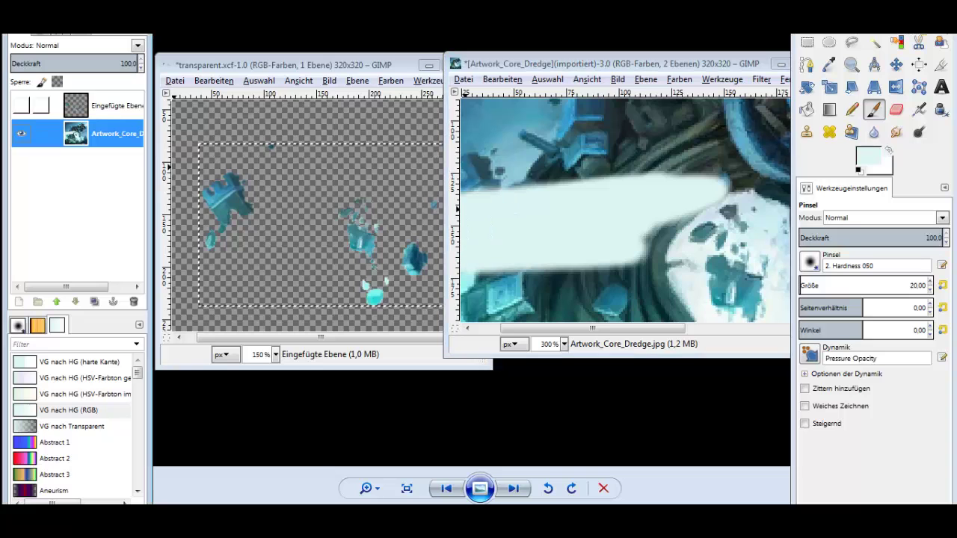
{"action": "scroll", "coordinate": [620, 211], "scroll_direction": "down", "scroll_amount": 2}
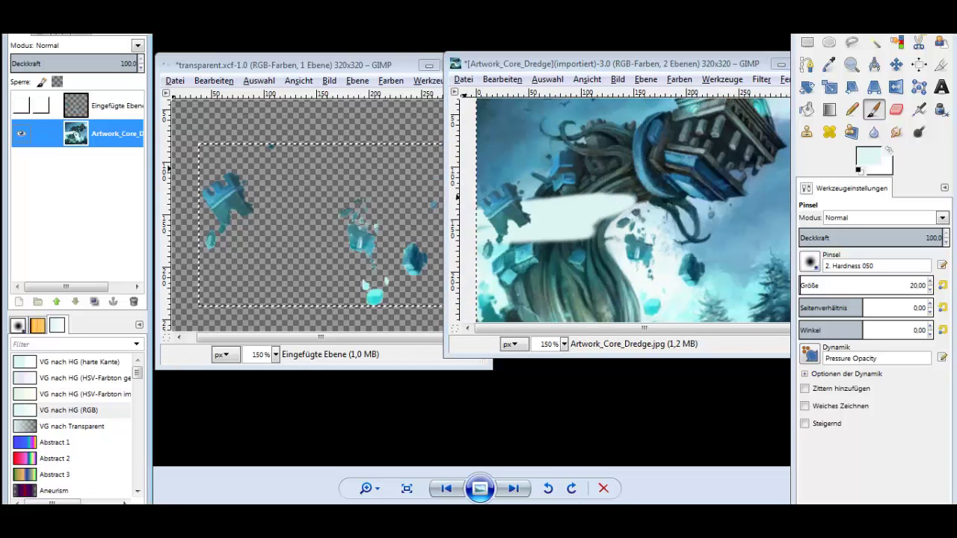
{"action": "mouse_move", "coordinate": [482, 224]}
{"action": "left_mouse_down"}
{"action": "mouse_move", "coordinate": [508, 267]}
{"action": "mouse_move", "coordinate": [710, 273]}
{"action": "mouse_move", "coordinate": [575, 216]}
{"action": "mouse_move", "coordinate": [553, 251]}
{"action": "left_mouse_up"}
- Toggle the pasted fragments layer's visibility to compare, leaving it hidden
{"action": "left_click", "coordinate": [20, 105]}
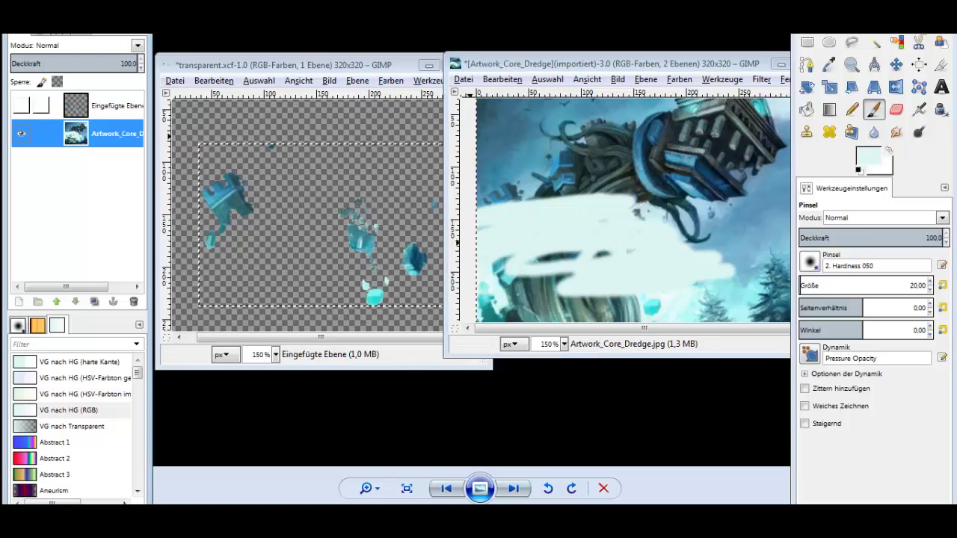
{"action": "left_click", "coordinate": [21, 106]}
{"action": "left_click", "coordinate": [21, 106]}
{"action": "left_click", "coordinate": [21, 105]}
{"action": "left_click", "coordinate": [21, 105]}
{"action": "left_click", "coordinate": [21, 106]}
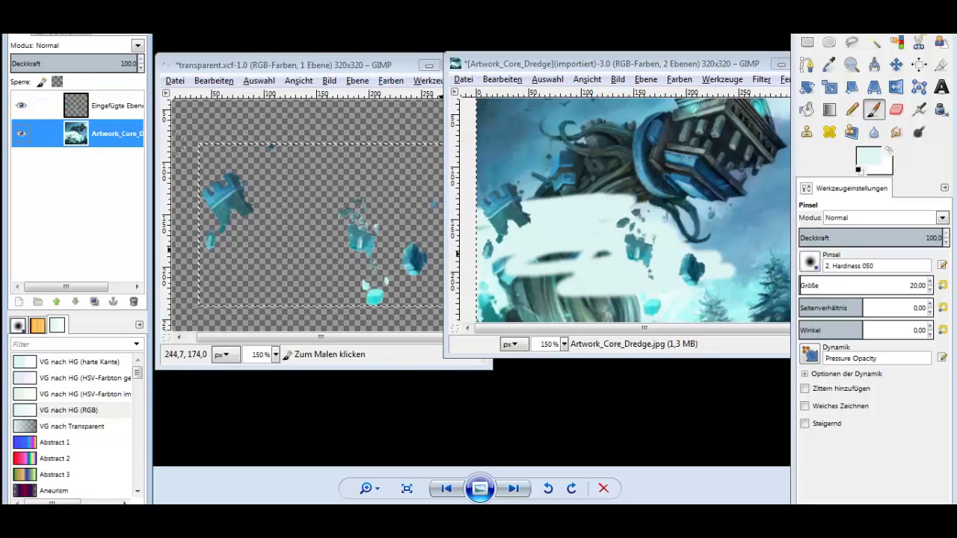
- Undo the light-blue strokes and switch to the Airbrush tool
{"action": "key", "text": "ctrl+z"}
{"action": "key", "text": "ctrl+z"}
{"action": "key", "text": "ctrl+z"}
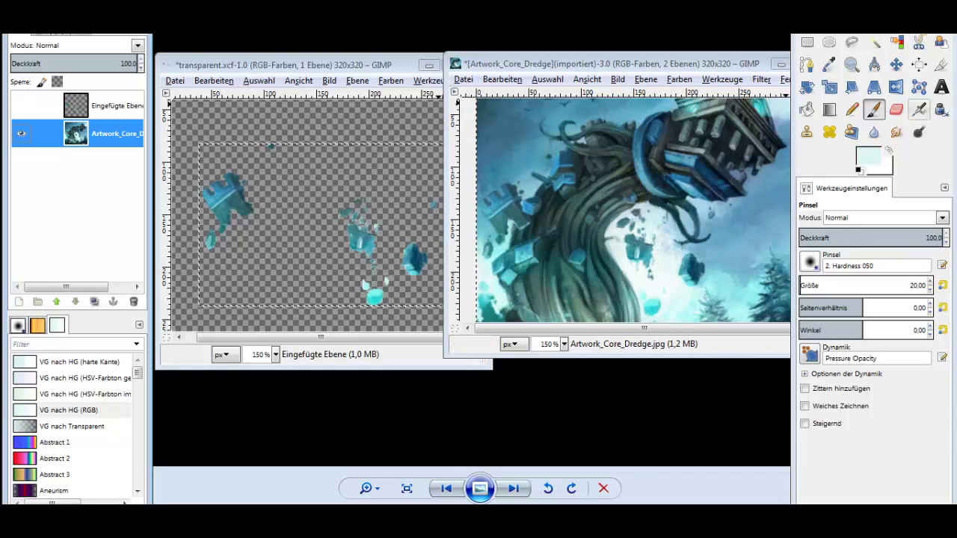
{"action": "left_click", "coordinate": [918, 109]}
{"action": "scroll", "coordinate": [706, 267], "scroll_direction": "up", "scroll_amount": 2, "text": "ctrl"}
{"action": "scroll", "coordinate": [706, 267], "scroll_direction": "up", "scroll_amount": 1, "text": "ctrl"}
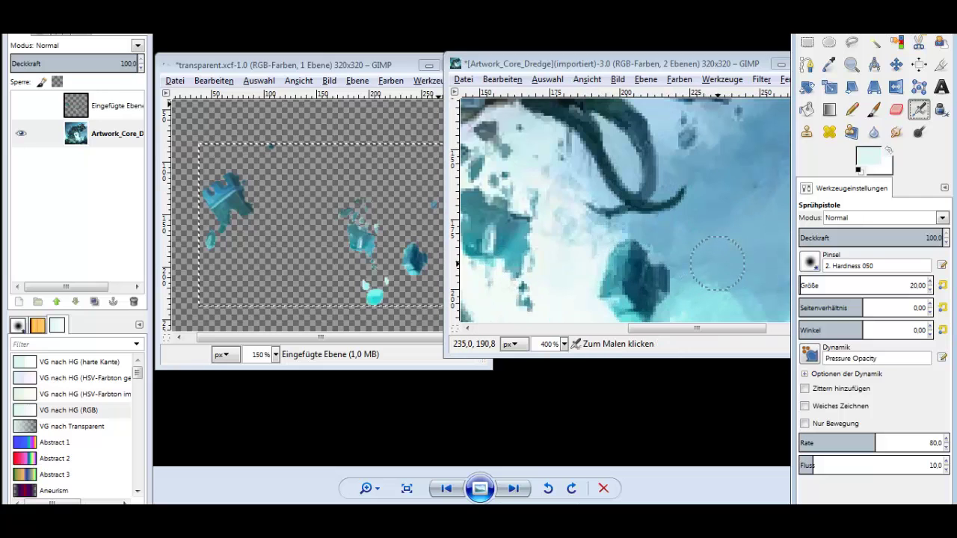
- Zoom in and sample a blue from the artwork to airbrush the sky
{"action": "scroll", "coordinate": [717, 263], "scroll_direction": "up", "scroll_amount": 1, "text": "ctrl"}
{"action": "scroll", "coordinate": [717, 263], "scroll_direction": "up", "scroll_amount": 1, "text": "ctrl"}
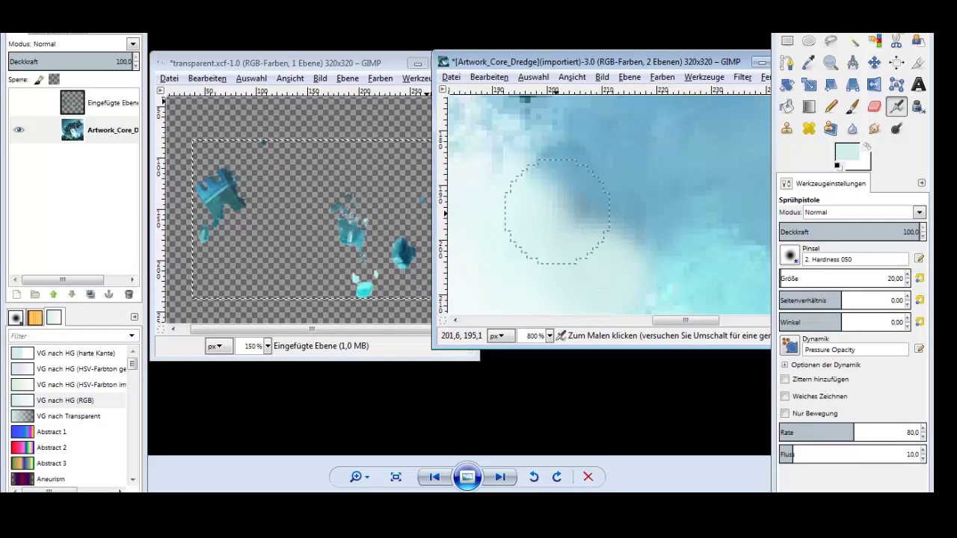
{"action": "left_click", "coordinate": [677, 242], "text": "ctrl"}
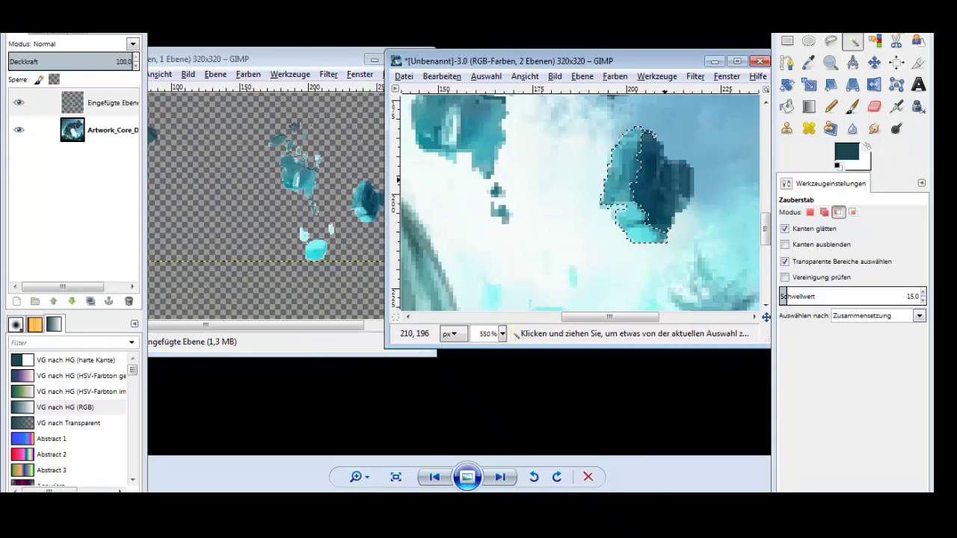
- Cut and re-paste a first sky fragment, then undo the oversized selection
{"action": "scroll", "coordinate": [665, 224], "scroll_direction": "up", "scroll_amount": 2}
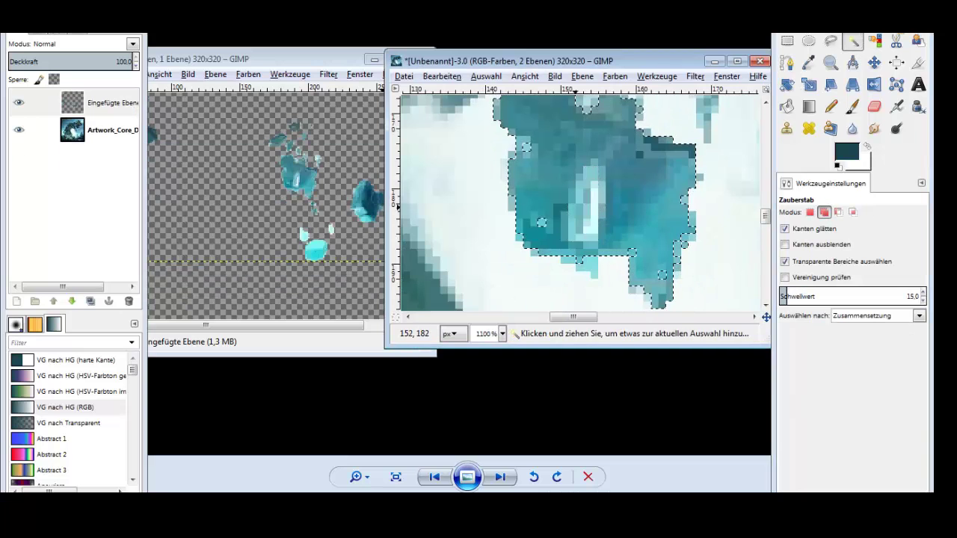
{"action": "left_click_drag", "start_coordinate": [573, 317], "coordinate": [586, 317]}
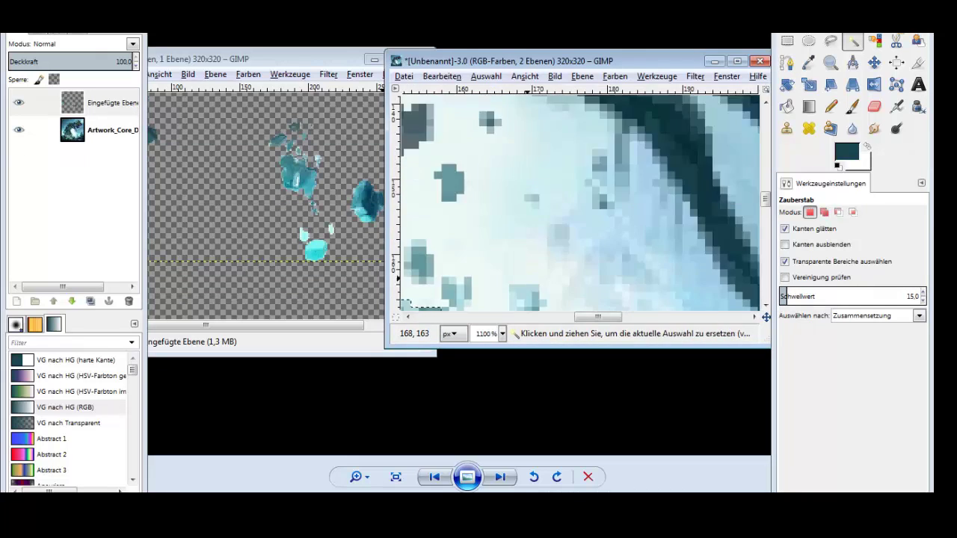
{"action": "scroll", "coordinate": [518, 182], "scroll_direction": "down", "scroll_amount": 1}
{"action": "key", "text": "ctrl+x"}
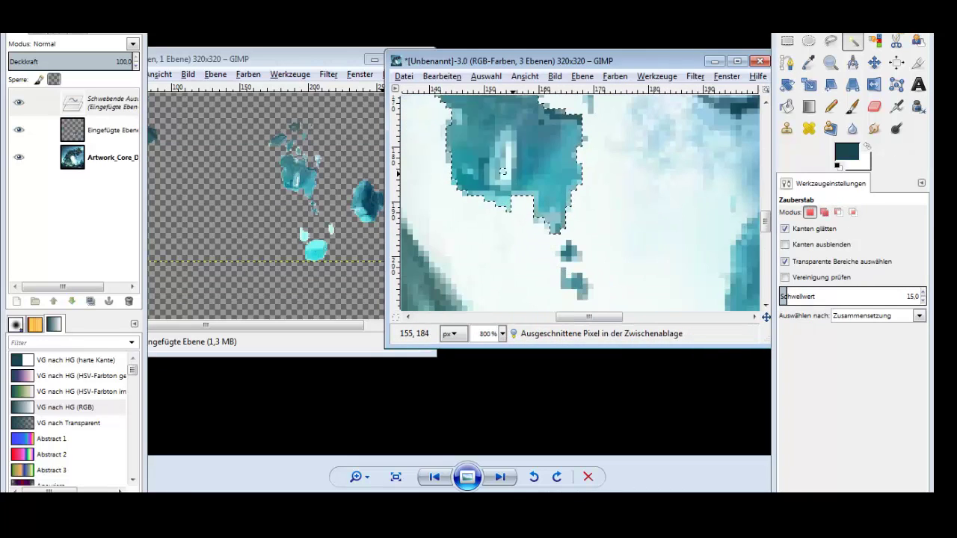
{"action": "key", "text": "ctrl+v"}
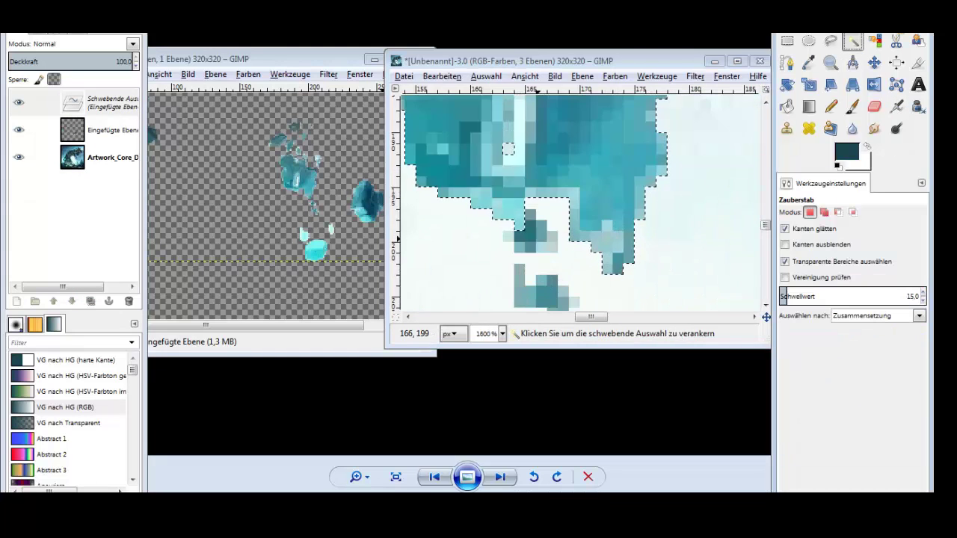
{"action": "left_click", "coordinate": [531, 271]}
{"action": "key", "text": "ctrl+z"}
{"action": "key", "text": "ctrl+z"}
{"action": "key", "text": "ctrl+z"}
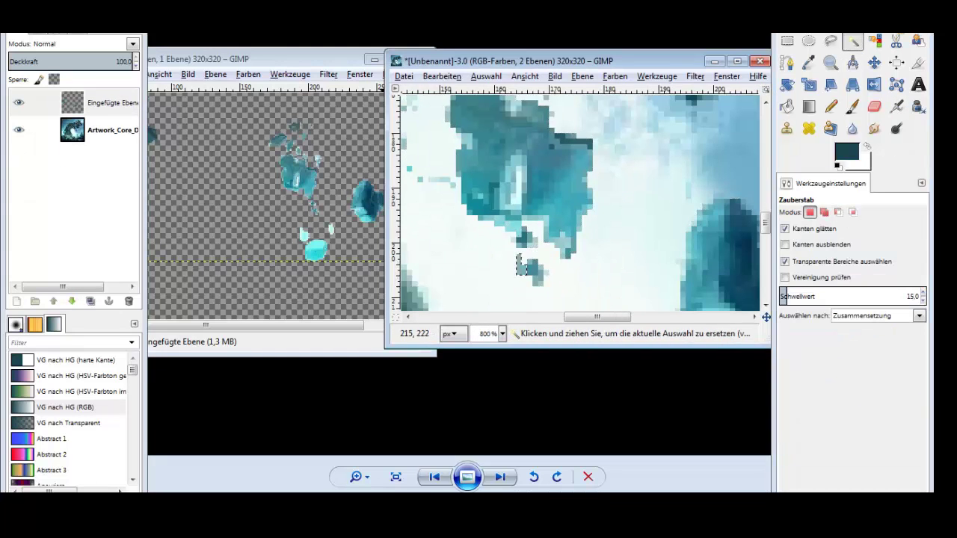
- Cut, re-paste and anchor two small dark fragments
{"action": "left_click_drag", "start_coordinate": [531, 271], "coordinate": [523, 262]}
{"action": "scroll", "coordinate": [613, 191], "scroll_direction": "up", "scroll_amount": 3}
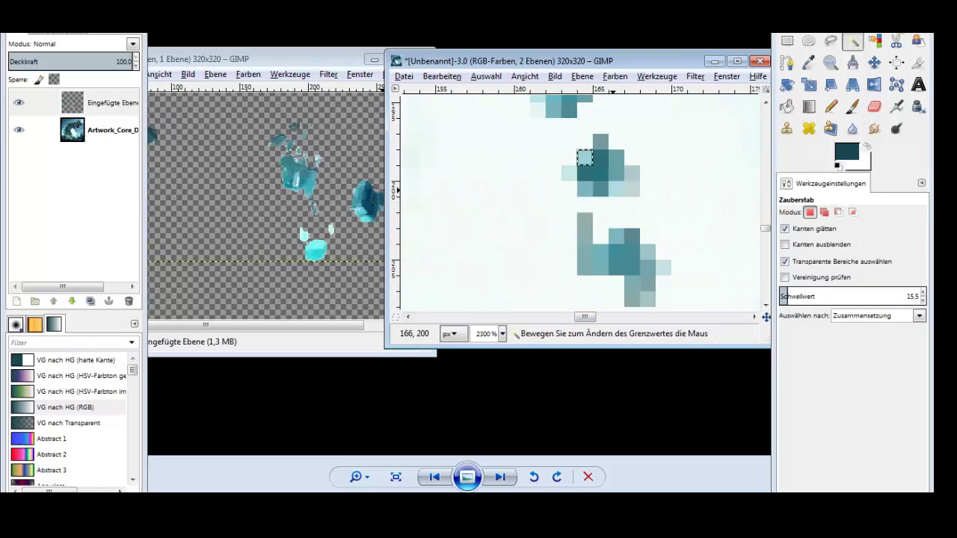
{"action": "key", "text": "ctrl+x"}
{"action": "key", "text": "ctrl+v"}
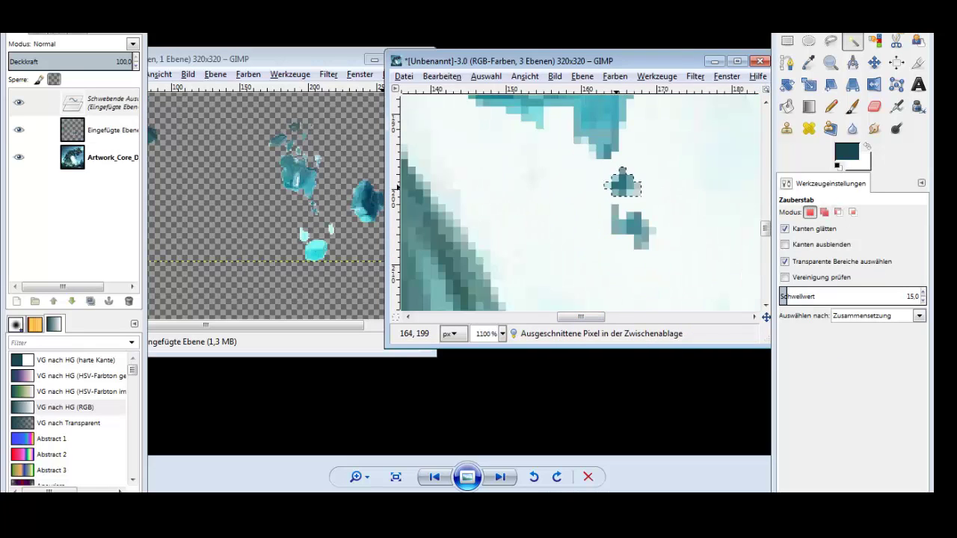
{"action": "key", "text": "ctrl+h"}
{"action": "key", "text": "ctrl+x"}
{"action": "key", "text": "ctrl+v"}
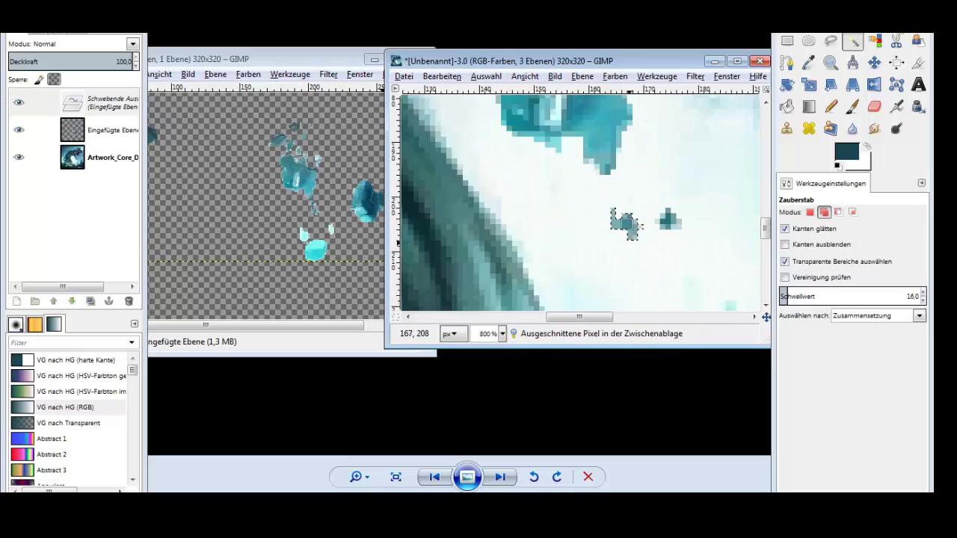
{"action": "key", "text": "ctrl+z"}
- Select a larger fragment, cut and re-paste it, and anchor it in its new spot
{"action": "left_click_drag", "start_coordinate": [428, 132], "coordinate": [741, 226]}
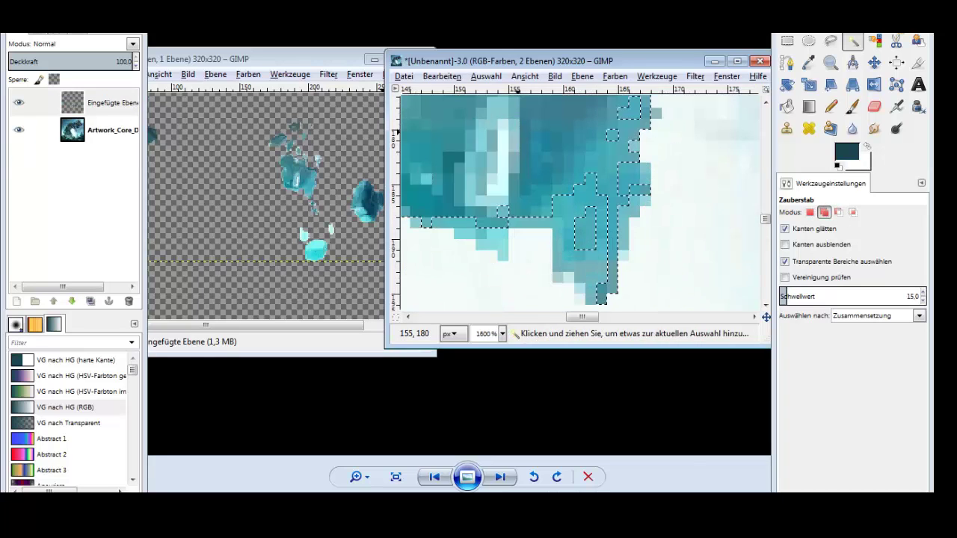
{"action": "scroll", "coordinate": [463, 217], "scroll_direction": "down", "scroll_amount": 1}
{"action": "left_click_drag", "start_coordinate": [572, 272], "coordinate": [553, 262]}
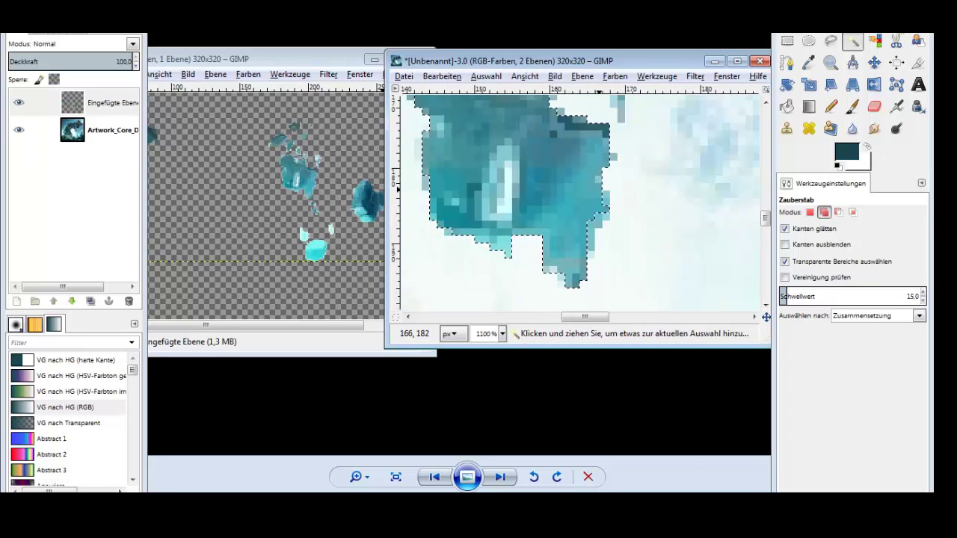
{"action": "scroll", "coordinate": [553, 196], "scroll_direction": "up", "scroll_amount": 2}
{"action": "key", "text": "ctrl+x"}
{"action": "key", "text": "ctrl+v"}
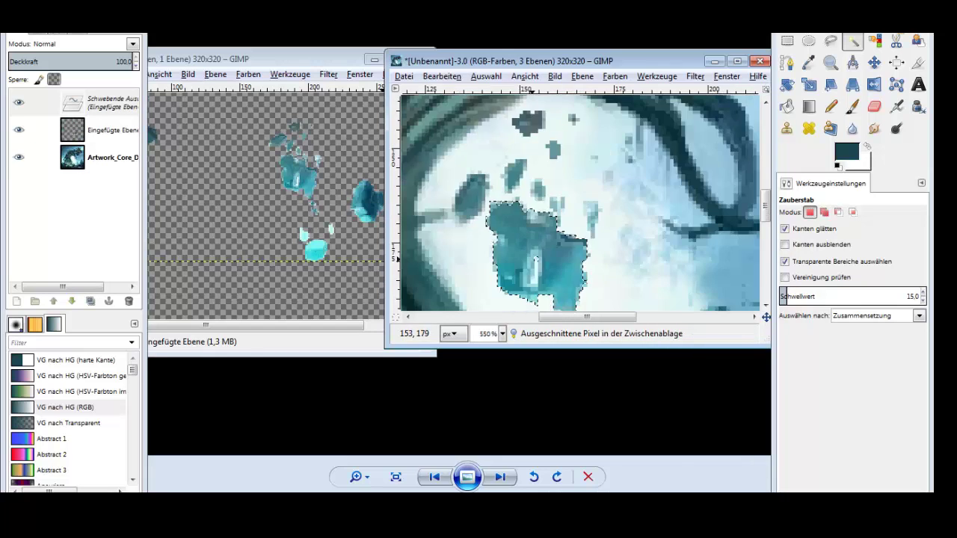
{"action": "scroll", "coordinate": [568, 194], "scroll_direction": "down", "scroll_amount": 1}
{"action": "key", "text": "a"}
{"action": "key", "text": "u"}
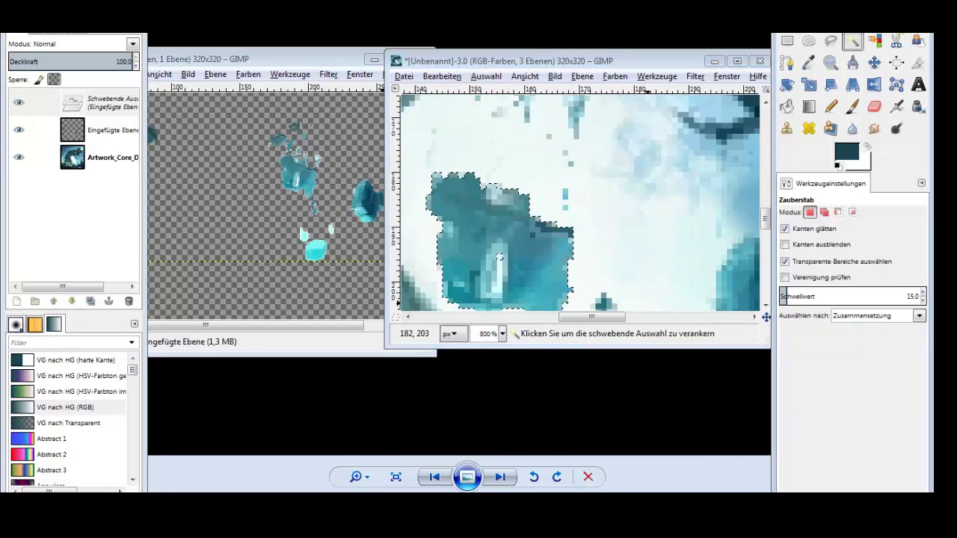
- Airbrush the sampled pale sky colour over the leftover spot
{"action": "scroll", "coordinate": [554, 263], "scroll_direction": "up", "scroll_amount": 3}
{"action": "scroll", "coordinate": [554, 262], "scroll_direction": "left", "scroll_amount": 3}
{"action": "left_click", "coordinate": [554, 262]}
{"action": "key", "text": "a"}
{"action": "left_click", "coordinate": [554, 263], "text": "ctrl"}
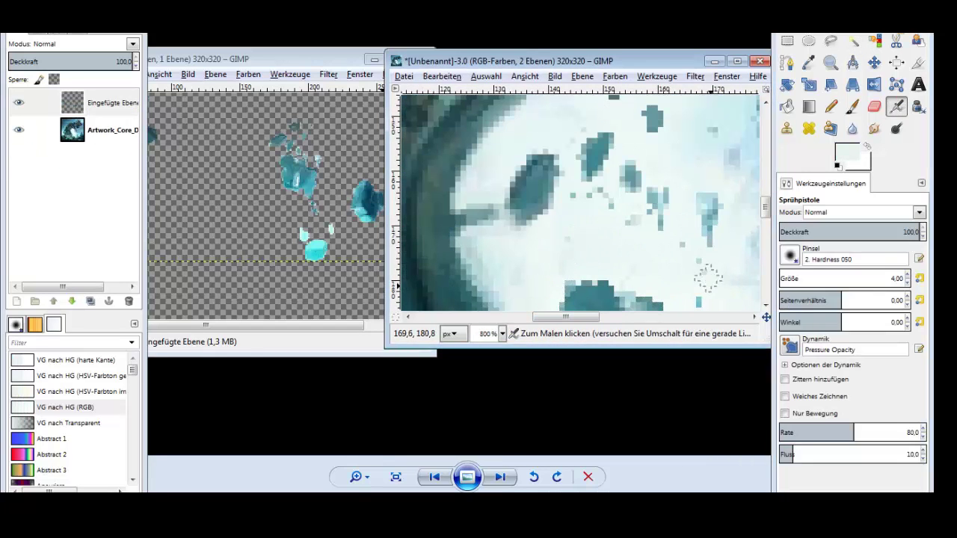
- Select the dark fragment near the top and cut it out
{"action": "key", "text": "u"}
{"action": "scroll", "coordinate": [620, 214], "scroll_direction": "up", "scroll_amount": 1}
{"action": "mouse_move", "coordinate": [519, 196]}
{"action": "left_mouse_down"}
{"action": "mouse_move", "coordinate": [539, 209]}
{"action": "mouse_move", "coordinate": [568, 187]}
{"action": "mouse_move", "coordinate": [534, 217]}
{"action": "left_mouse_up"}
{"action": "scroll", "coordinate": [567, 187], "scroll_direction": "down", "scroll_amount": 1}
{"action": "scroll", "coordinate": [535, 216], "scroll_direction": "left", "scroll_amount": 2}
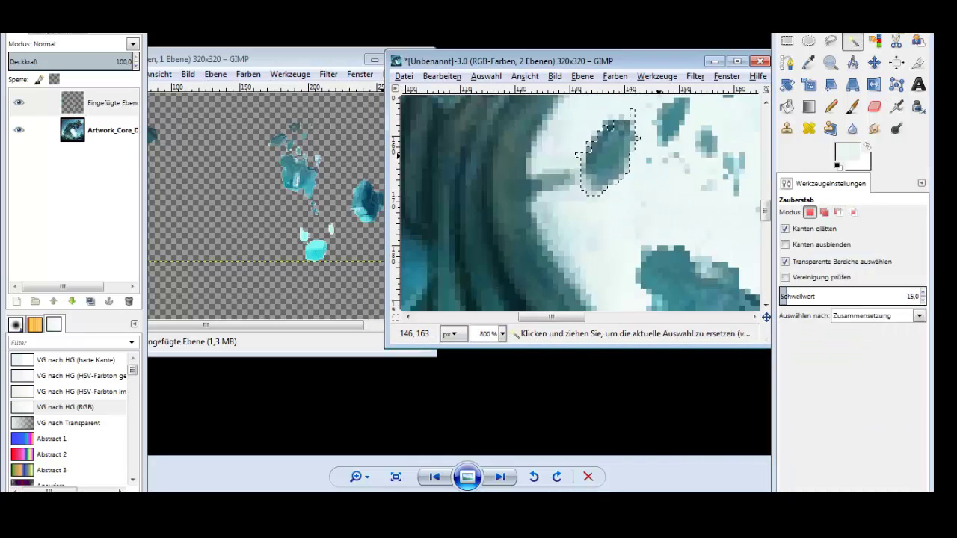
{"action": "key", "text": "ctrl+x"}
{"action": "scroll", "coordinate": [575, 154], "scroll_direction": "right", "scroll_amount": 3}
{"action": "scroll", "coordinate": [523, 165], "scroll_direction": "up", "scroll_amount": 1}
- Paste the cut fragment, rotate it, and anchor it in place
{"action": "left_click", "coordinate": [503, 171], "text": "shift"}
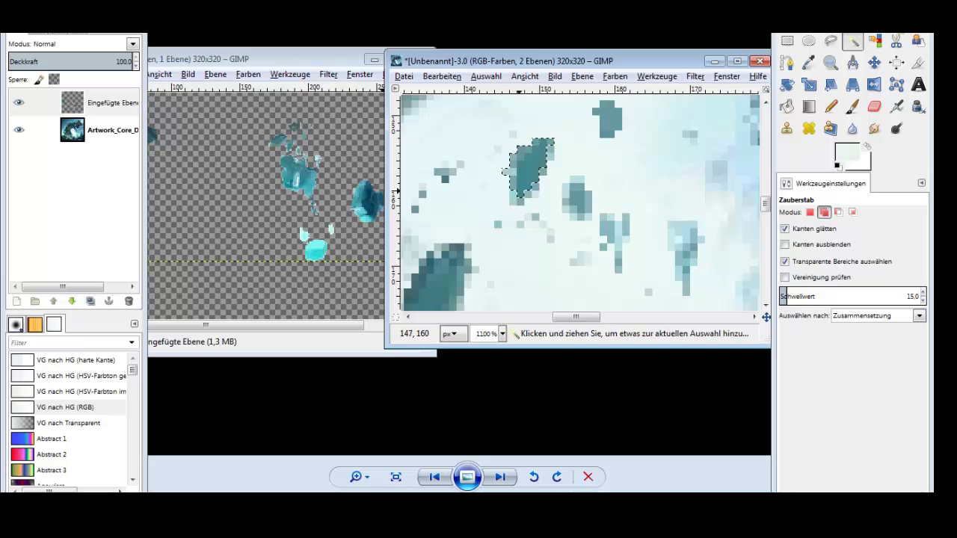
{"action": "scroll", "coordinate": [503, 171], "scroll_direction": "up", "scroll_amount": 2}
{"action": "scroll", "coordinate": [575, 128], "scroll_direction": "down", "scroll_amount": 2}
{"action": "key", "text": "ctrl+v"}
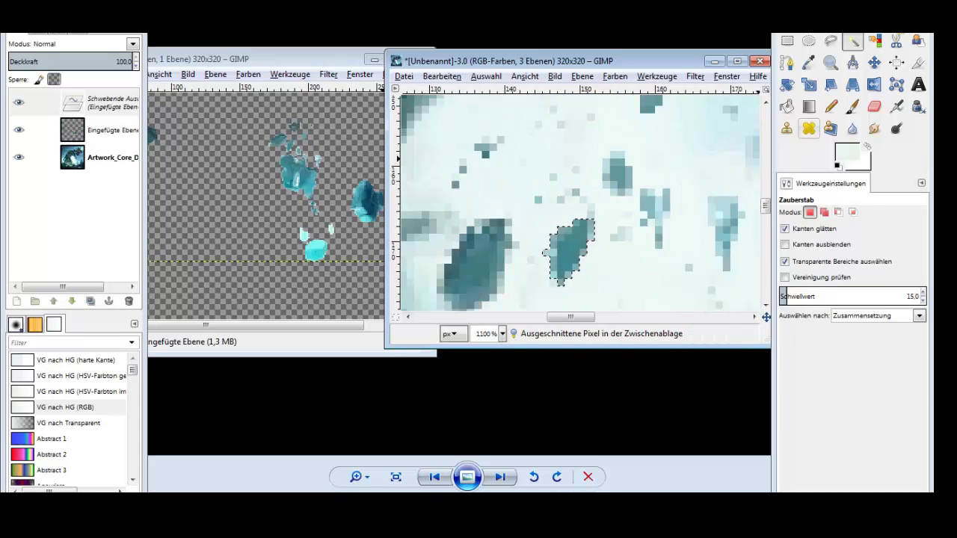
{"action": "key", "text": "shift+r"}
{"action": "left_click", "coordinate": [598, 224]}
{"action": "left_click", "coordinate": [310, 289]}
{"action": "scroll", "coordinate": [576, 201], "scroll_direction": "down", "scroll_amount": 1}
{"action": "key", "text": "ctrl+h"}
- Select another dark fragment, cut it, and extend the selection to neighbouring pixels
{"action": "key", "text": "u"}
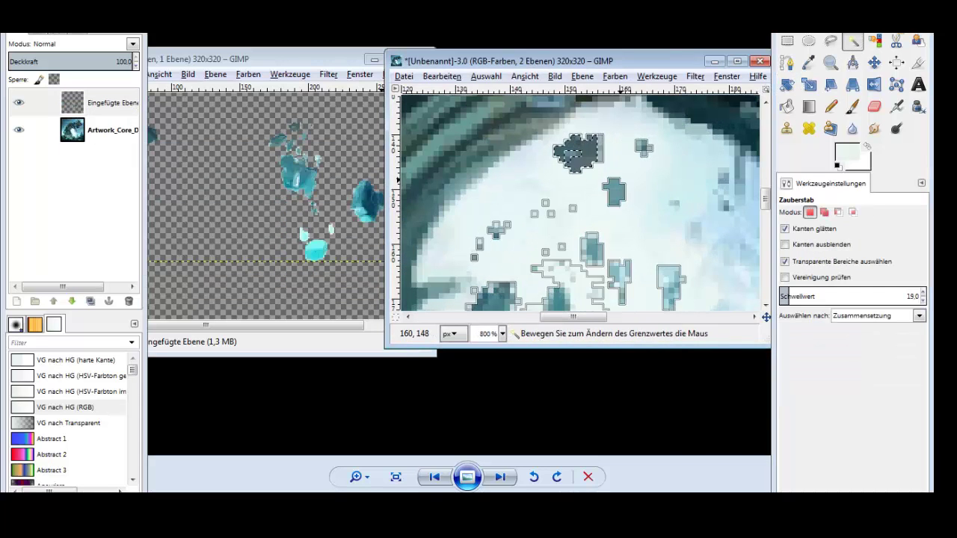
{"action": "left_click", "coordinate": [575, 153]}
{"action": "key", "text": "ctrl+x"}
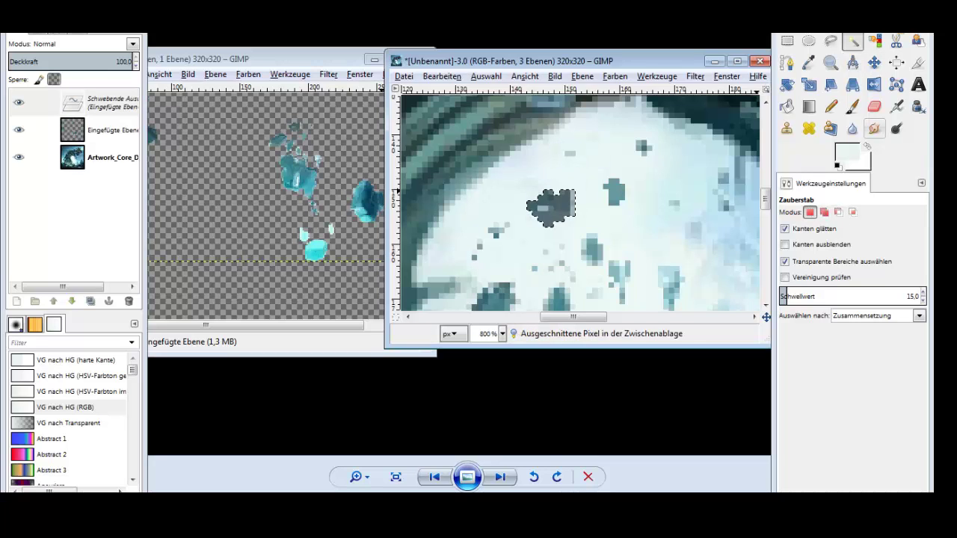
{"action": "scroll", "coordinate": [639, 280], "scroll_direction": "up", "scroll_amount": 3}
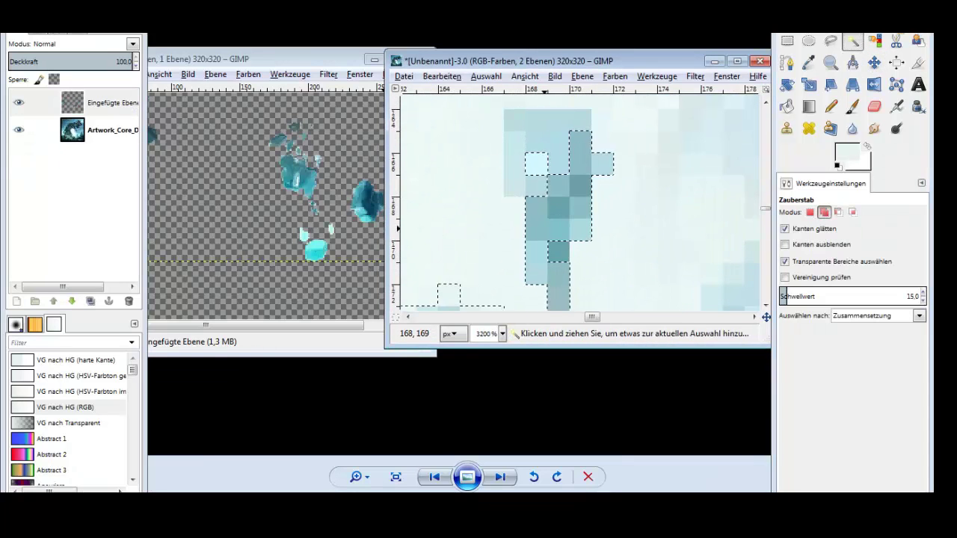
{"action": "left_click", "coordinate": [532, 183]}
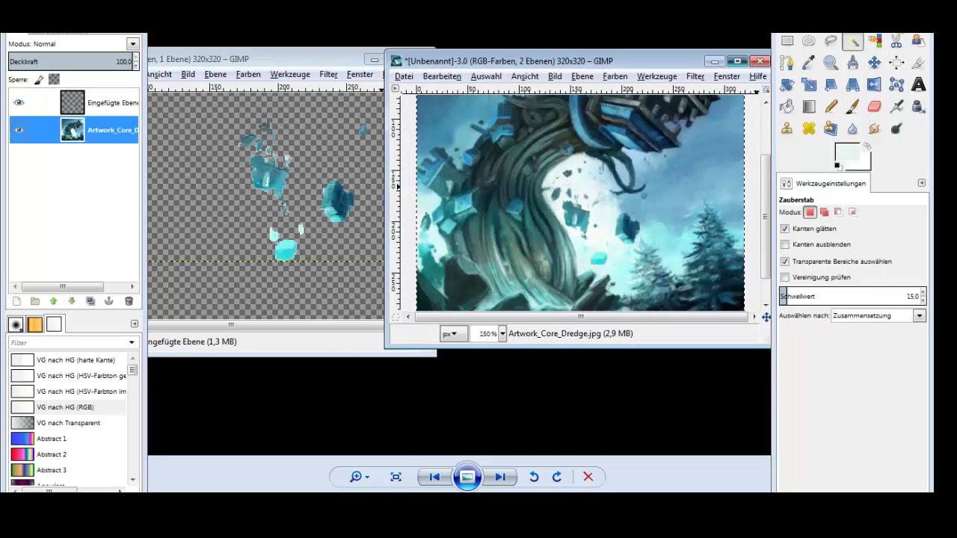
- Export the artwork as coredresge2.jpg in the animake folder, accepting the default JPEG quality
{"action": "left_click", "coordinate": [736, 60]}
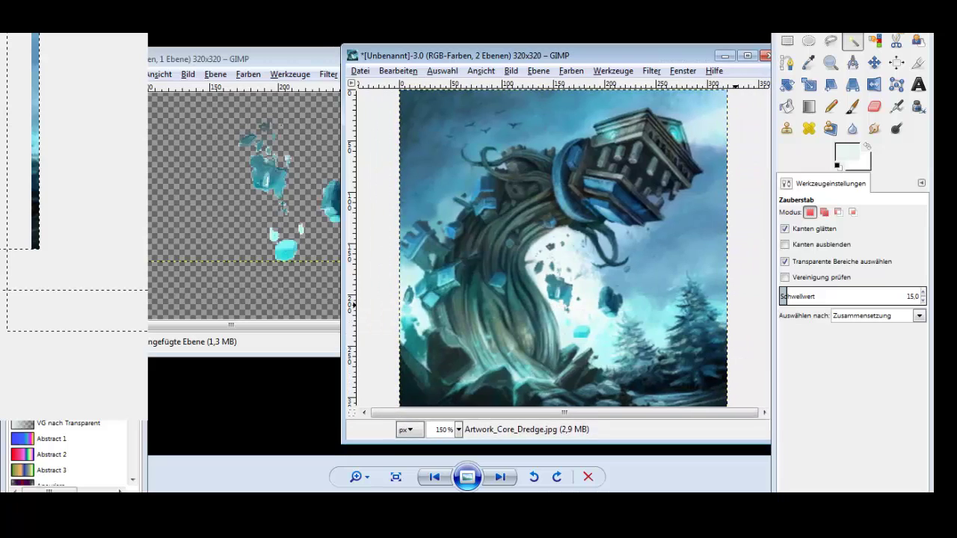
{"action": "key", "text": "alt+d"}
{"action": "key", "text": "Down"}
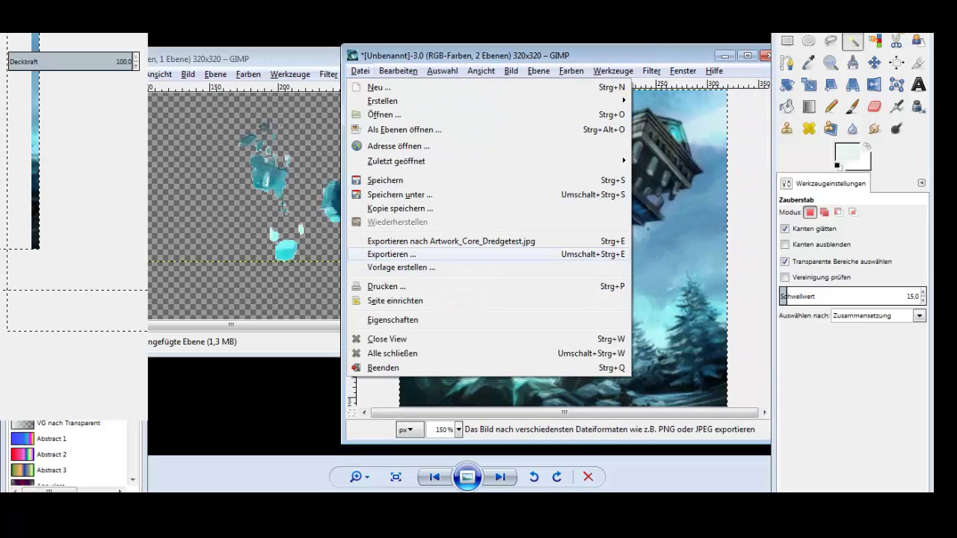
{"action": "key", "text": "Return"}
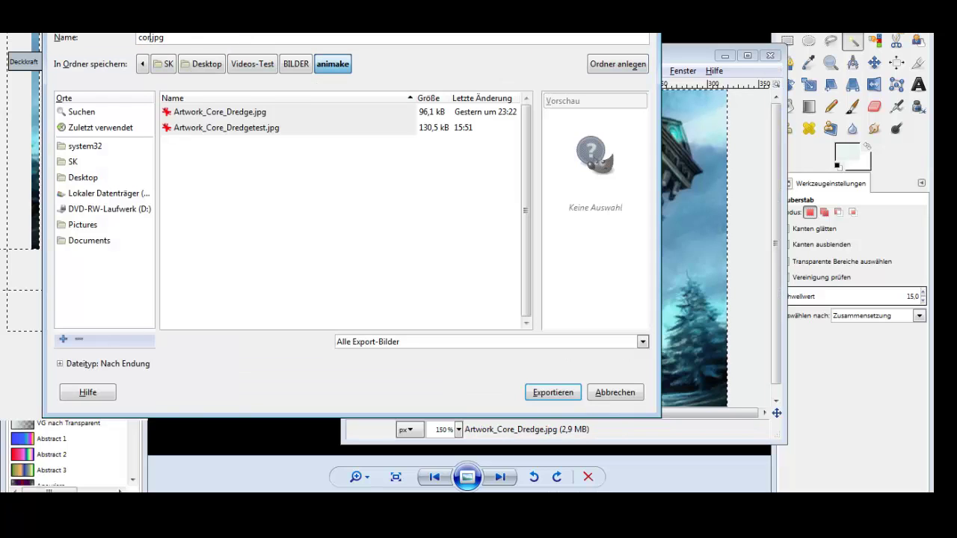
{"action": "type", "text": "edresge2"}
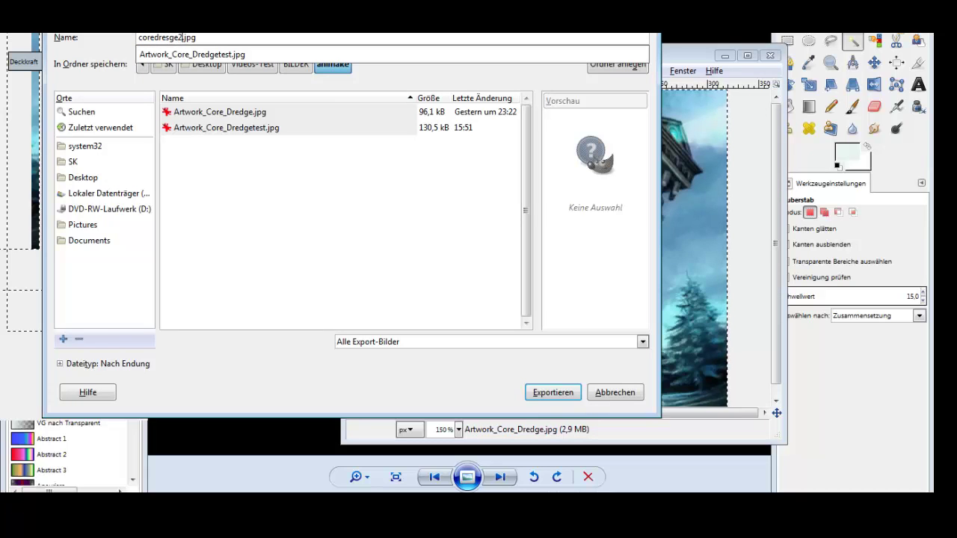
{"action": "key", "text": "Return"}
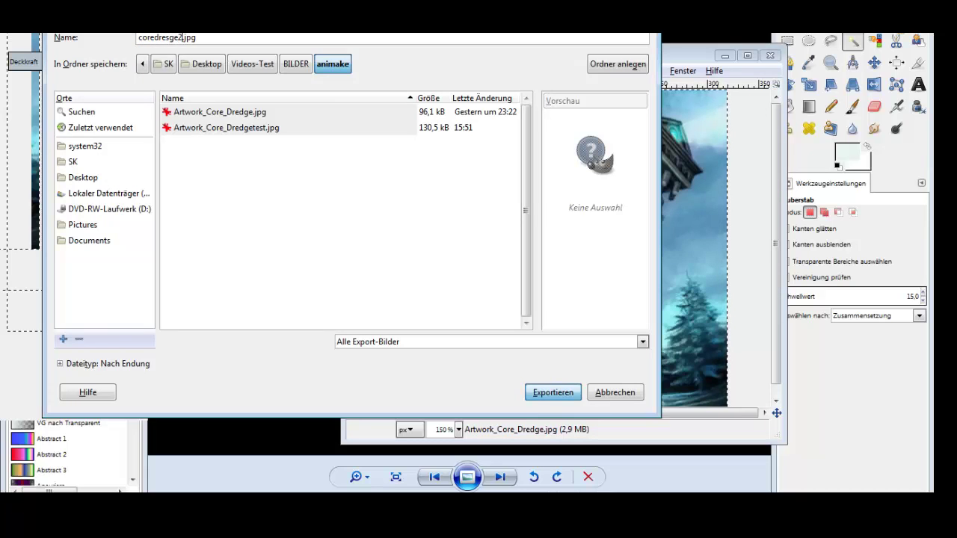
{"action": "key", "text": "Return"}
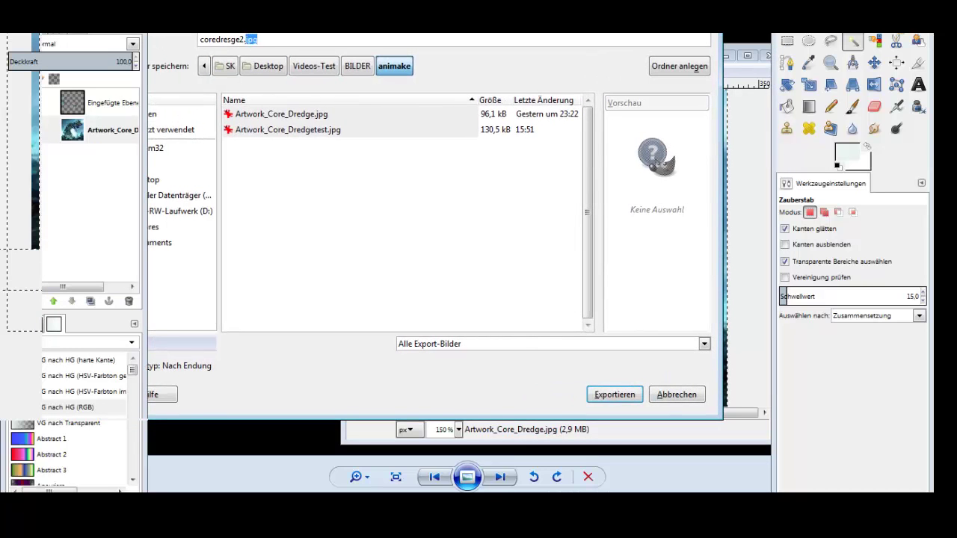
{"action": "key", "text": "Return"}
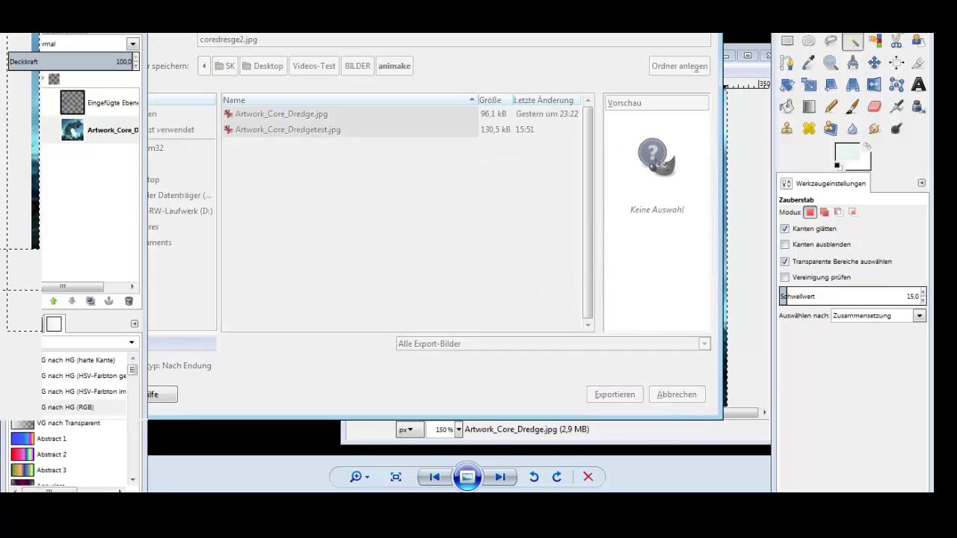
{"action": "key", "text": "Return"}
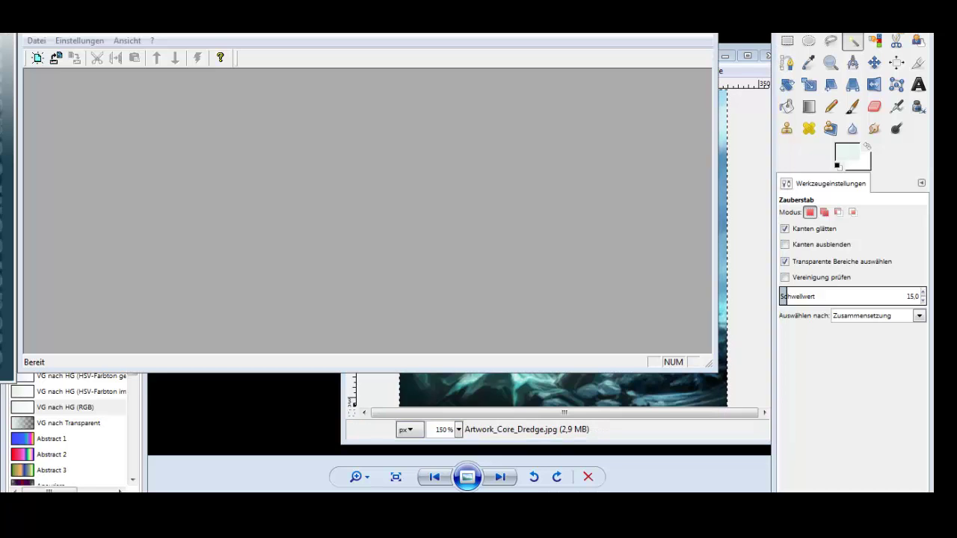
- Drag Artwork_Core_Dredge from the animake folder into AniMake as a 320x320 frame
{"action": "left_click", "coordinate": [36, 40]}
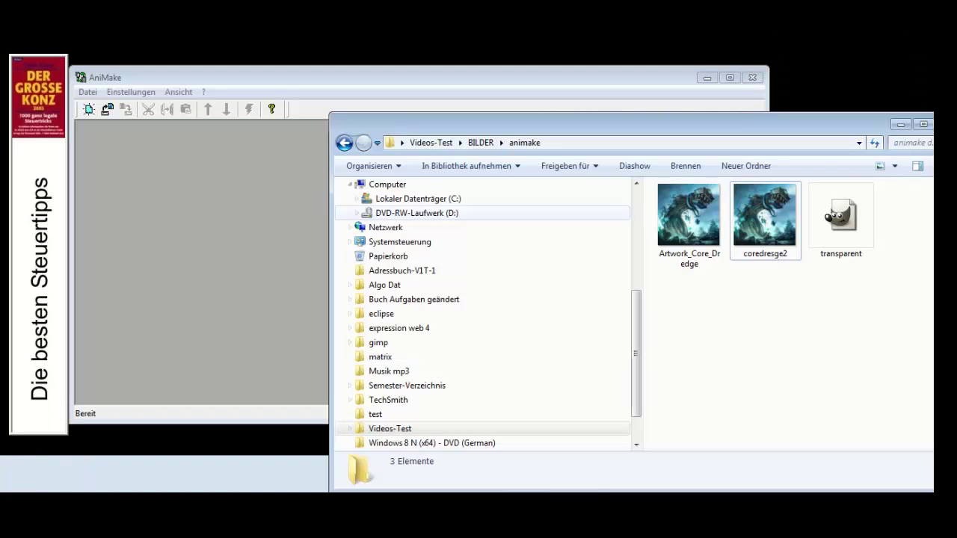
{"action": "left_click", "coordinate": [689, 220]}
{"action": "left_click_drag", "start_coordinate": [688, 220], "coordinate": [202, 284]}
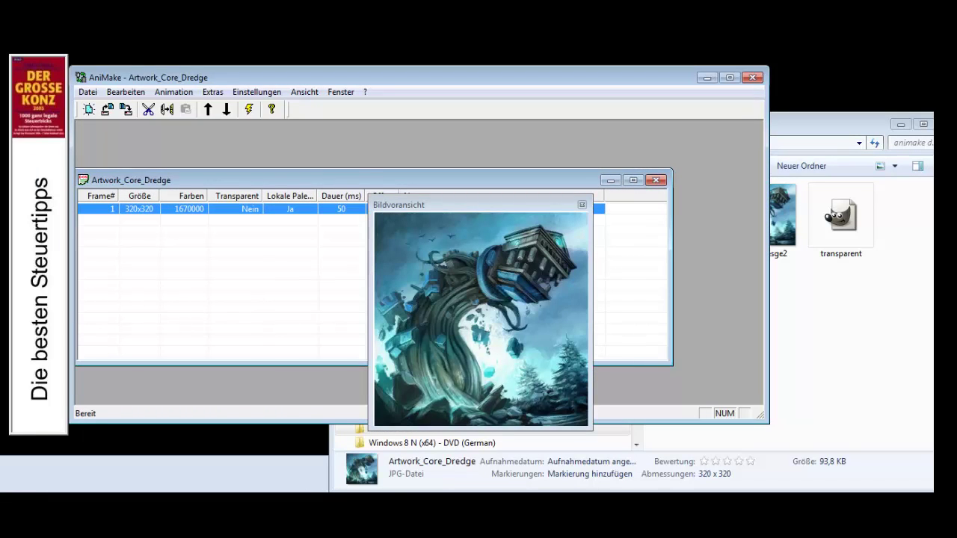
- Insert coredresge2.jpg into the frame list with Einfügen aus Datei…
{"action": "left_click", "coordinate": [581, 205]}
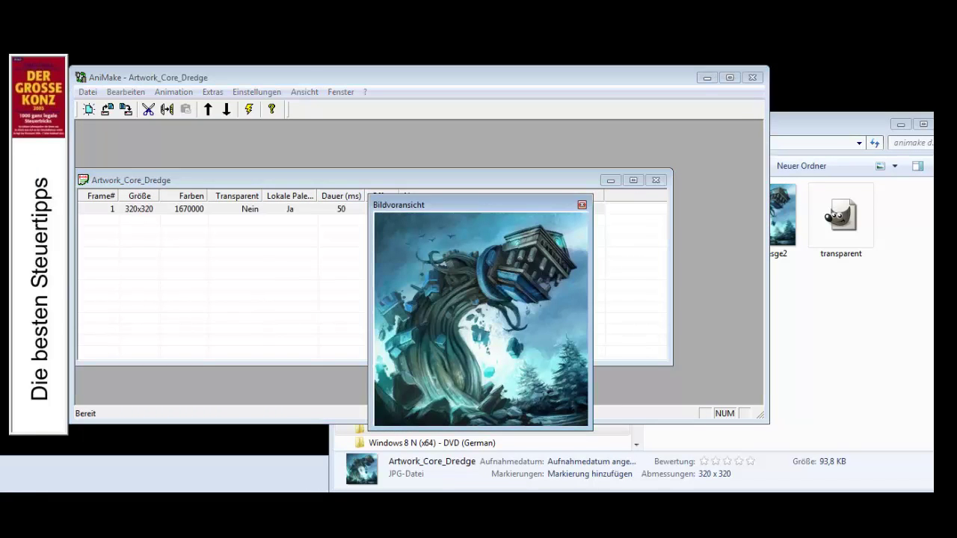
{"action": "right_click", "coordinate": [553, 209]}
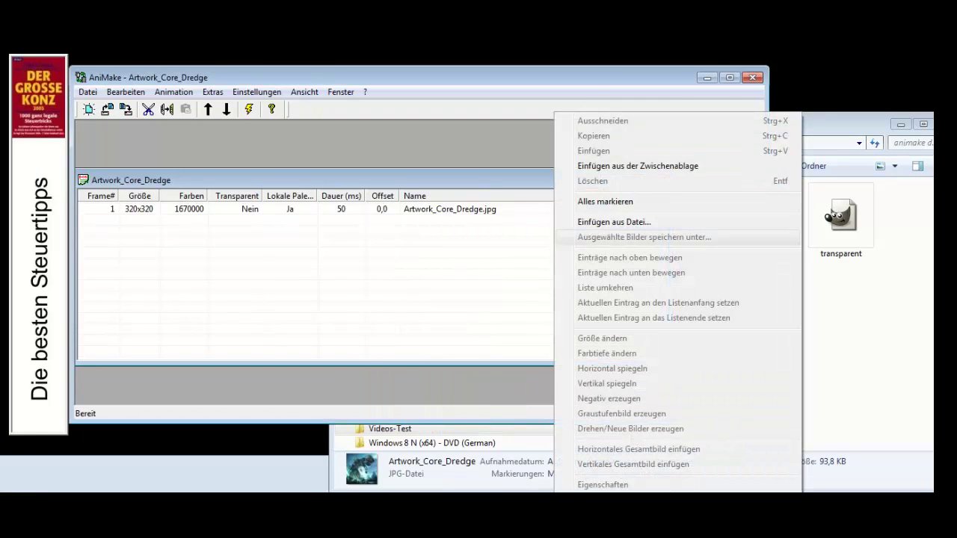
{"action": "left_click", "coordinate": [590, 221]}
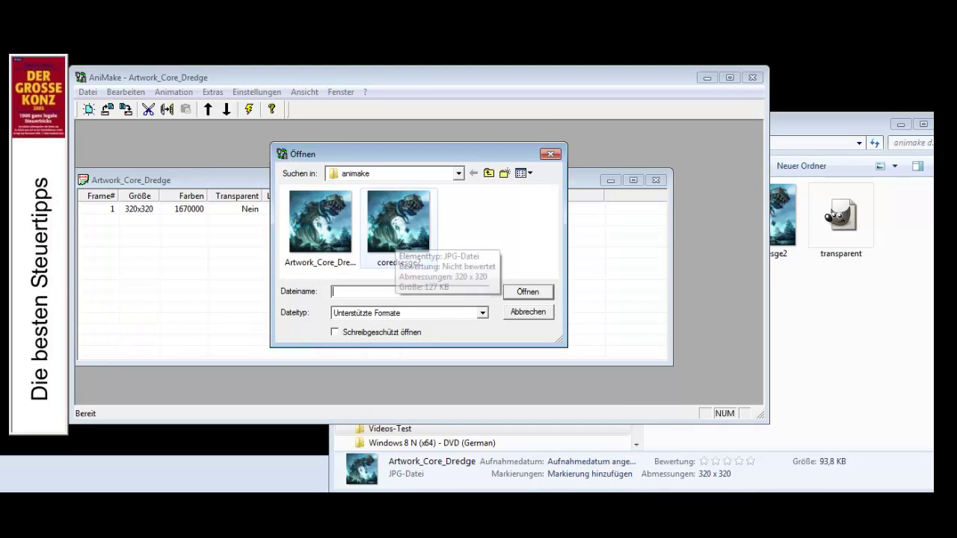
{"action": "double_click", "coordinate": [399, 224]}
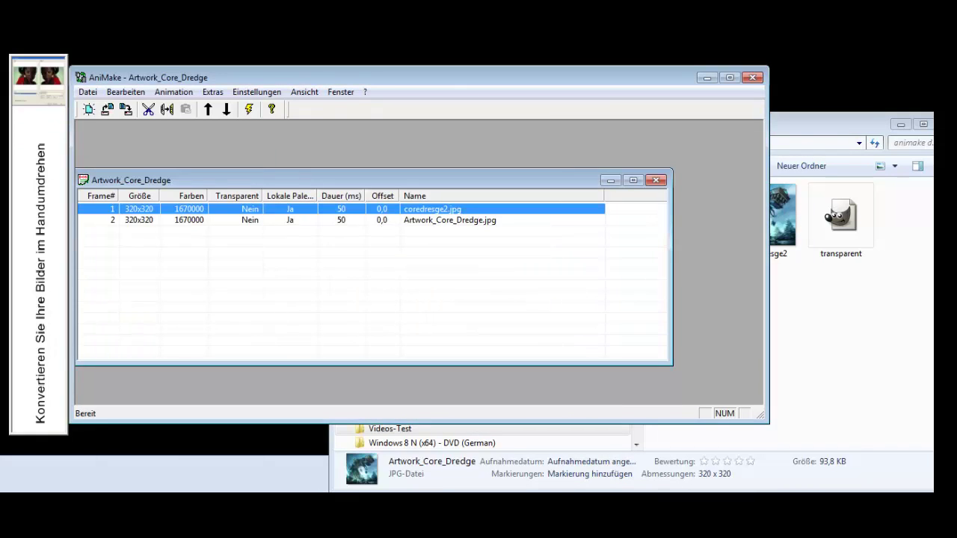
- Move coredresge2.jpg below Artwork_Core_Dredge.jpg and preview the animation playing
{"action": "left_click_drag", "start_coordinate": [299, 180], "coordinate": [340, 175]}
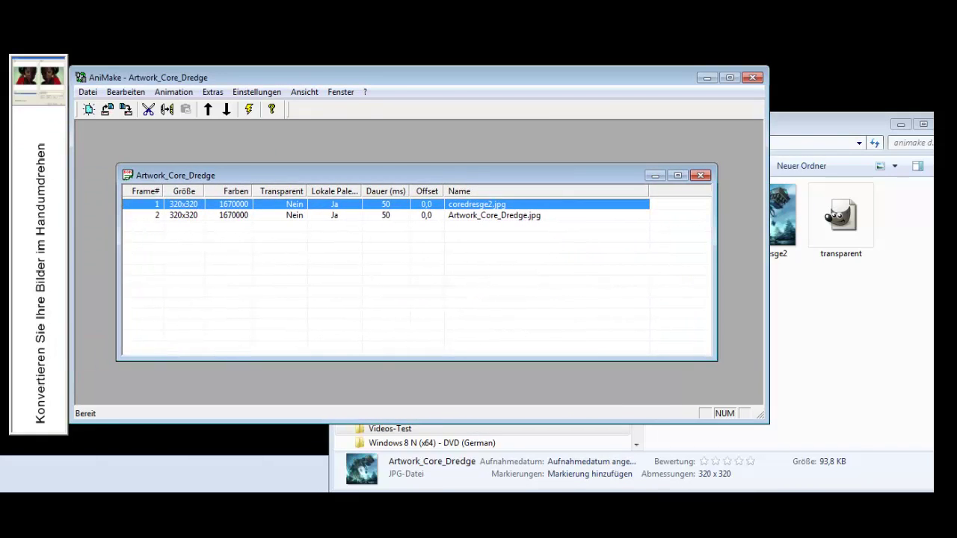
{"action": "left_click", "coordinate": [226, 109]}
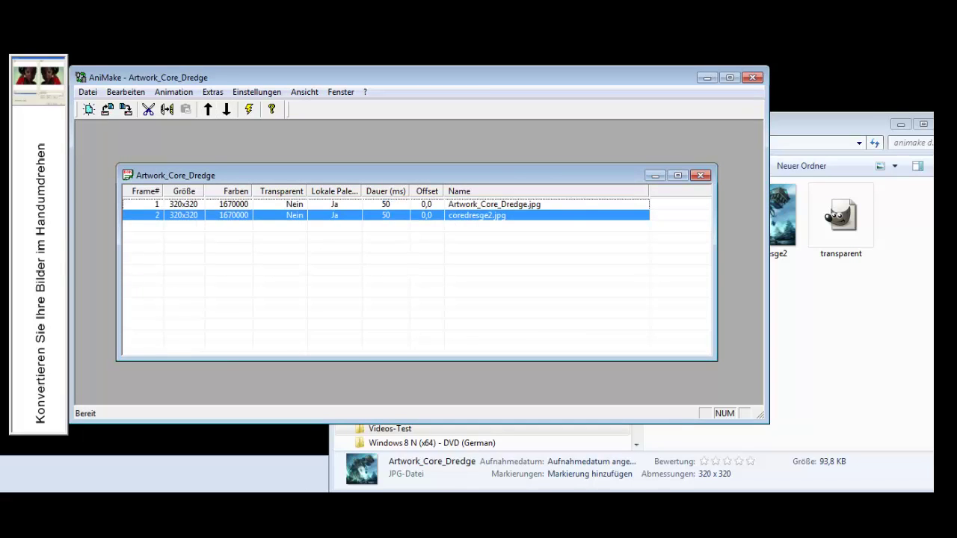
{"action": "left_click", "coordinate": [249, 109]}
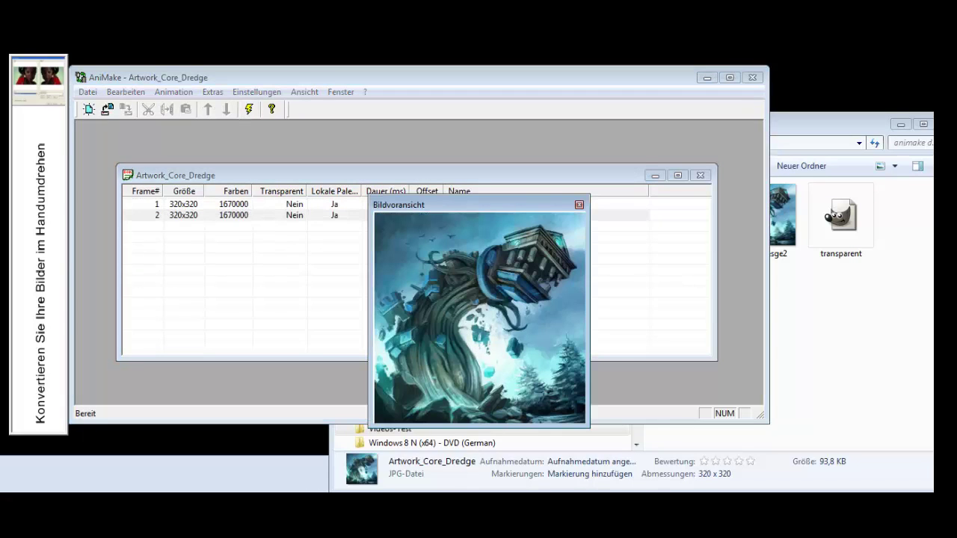
{"action": "key", "text": "Escape"}
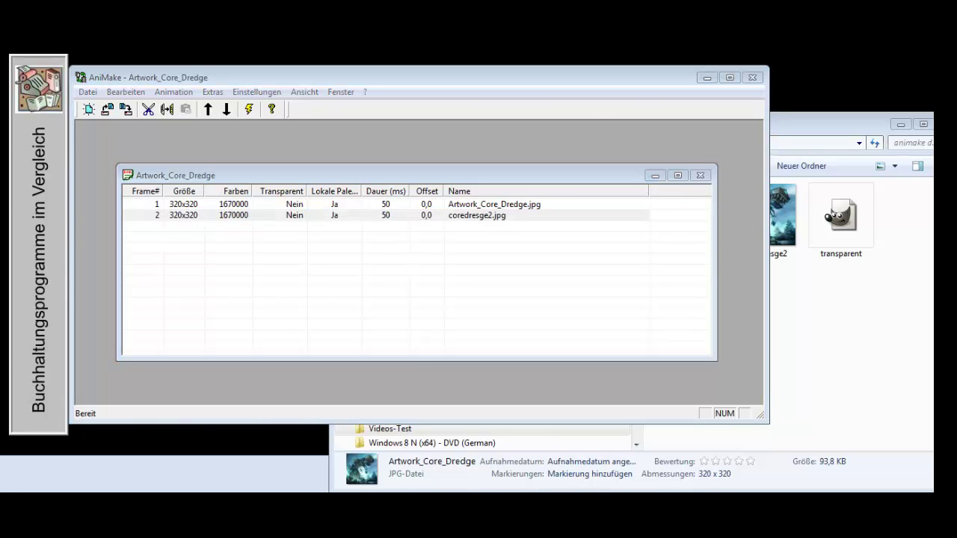
- Set Verweilzeit to 200 ms in the frame options of frame 1 and frame 2
{"action": "left_click", "coordinate": [347, 204]}
{"action": "right_click", "coordinate": [346, 204]}
{"action": "left_click", "coordinate": [396, 484]}
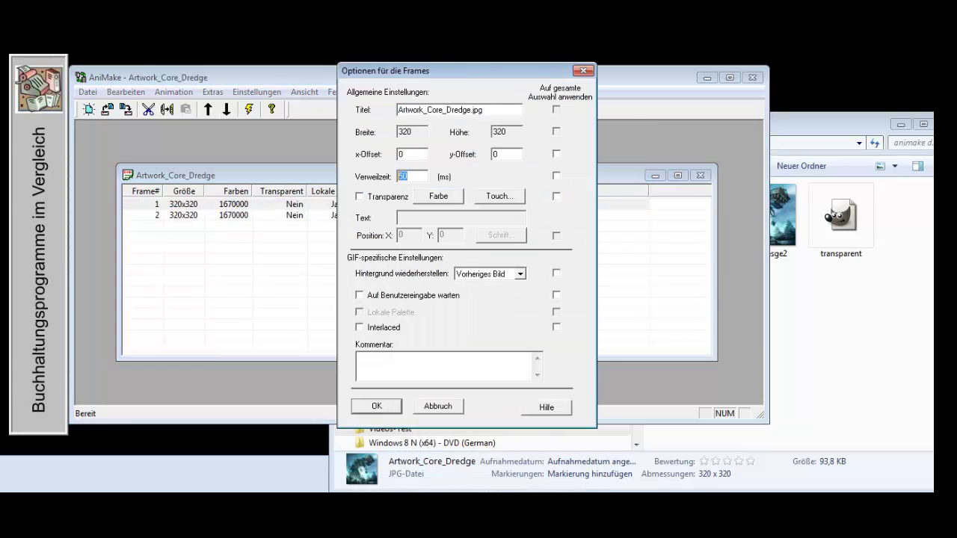
{"action": "key", "text": "Return"}
{"action": "left_click", "coordinate": [396, 215]}
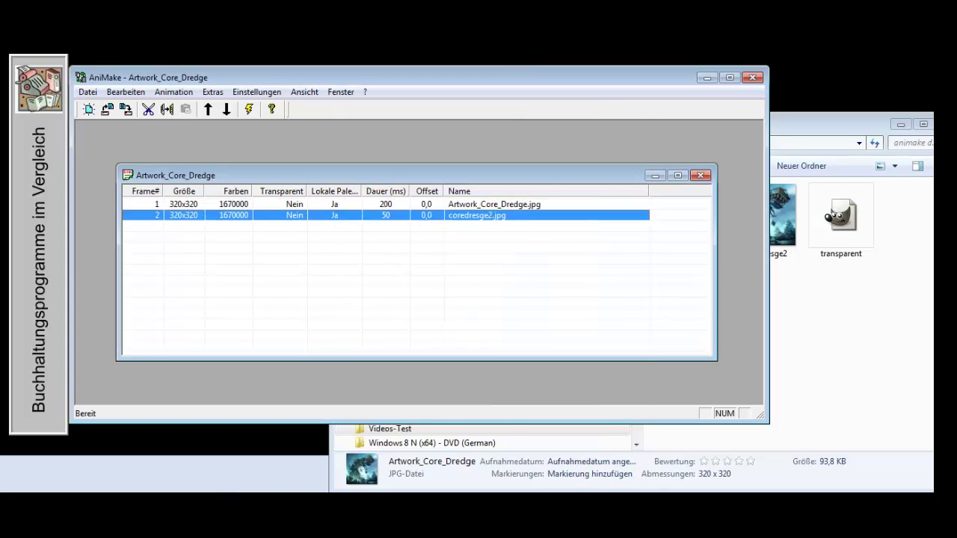
{"action": "right_click", "coordinate": [396, 215]}
{"action": "left_click", "coordinate": [444, 484]}
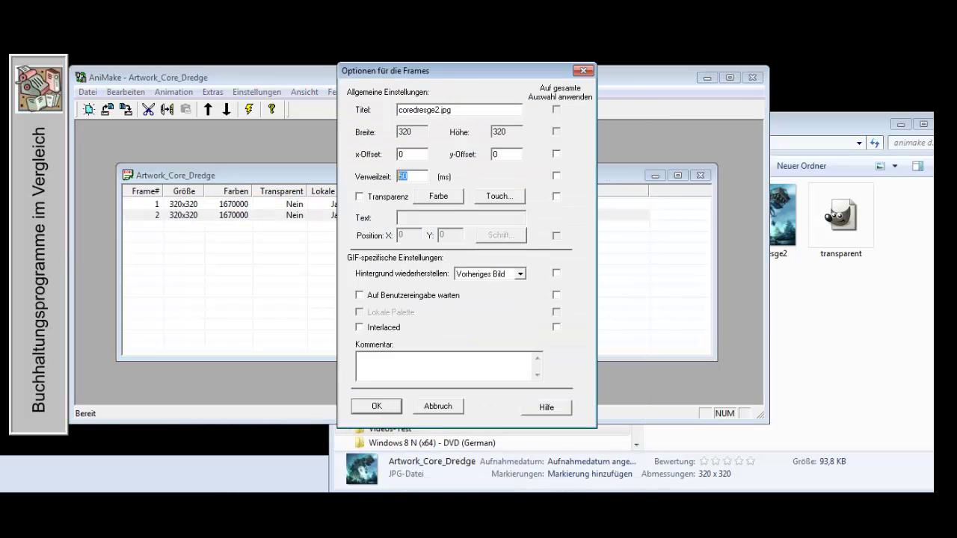
{"action": "key", "text": "Return"}
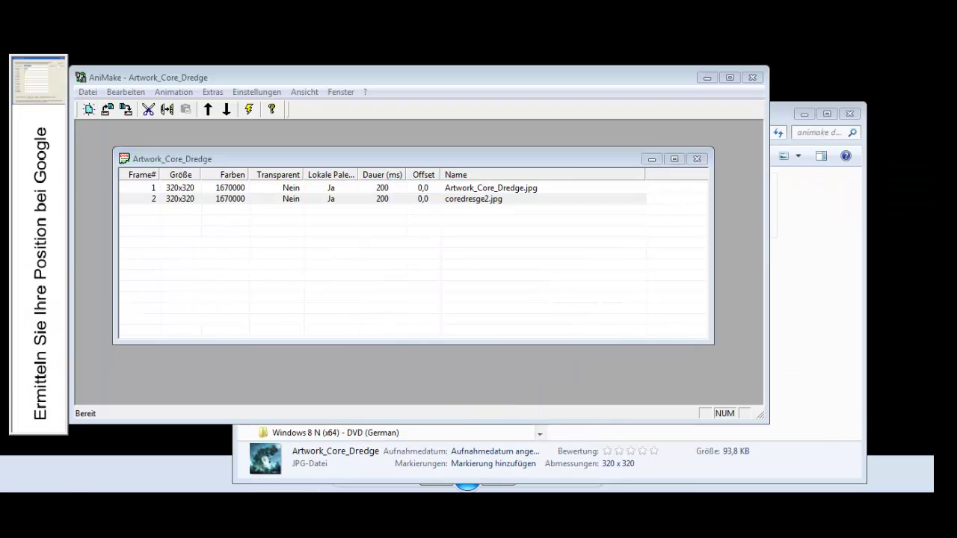
- Save as coretest with file type Animiertes GIF-Bild, answering the shared-palette prompt
{"action": "left_click", "coordinate": [88, 91]}
{"action": "left_click", "coordinate": [113, 164]}
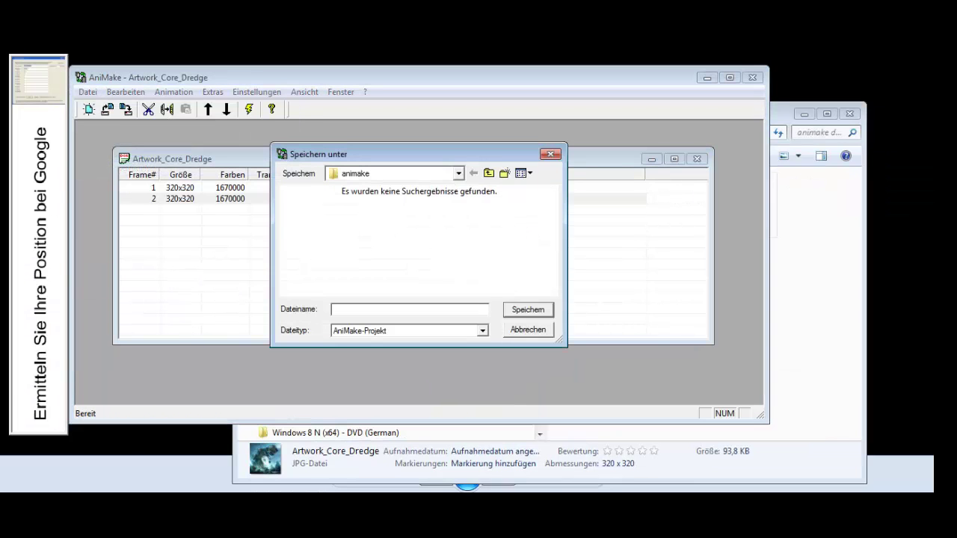
{"action": "type", "text": "co"}
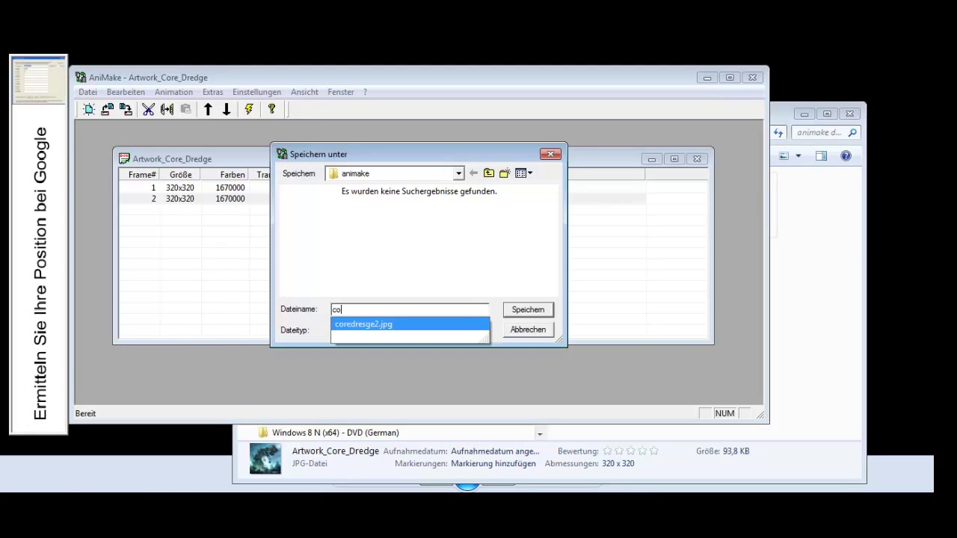
{"action": "type", "text": "retest"}
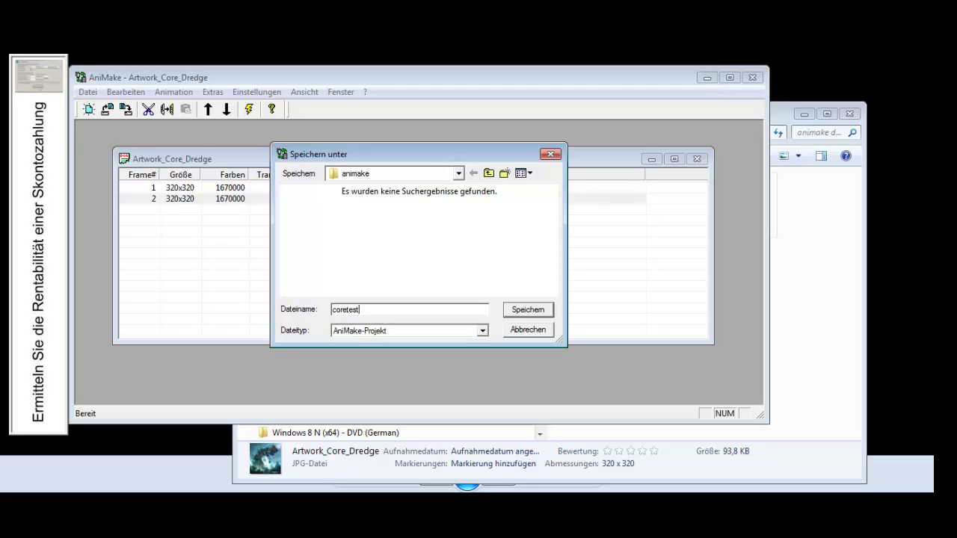
{"action": "key", "text": "Tab"}
{"action": "key", "text": "alt+Down"}
{"action": "key", "text": "Down"}
{"action": "key", "text": "Return"}
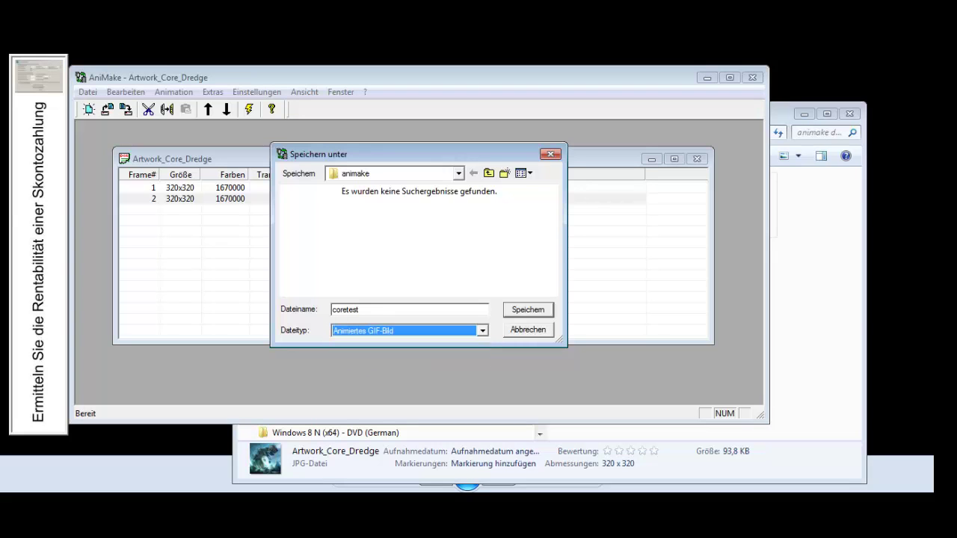
{"action": "key", "text": "Return"}
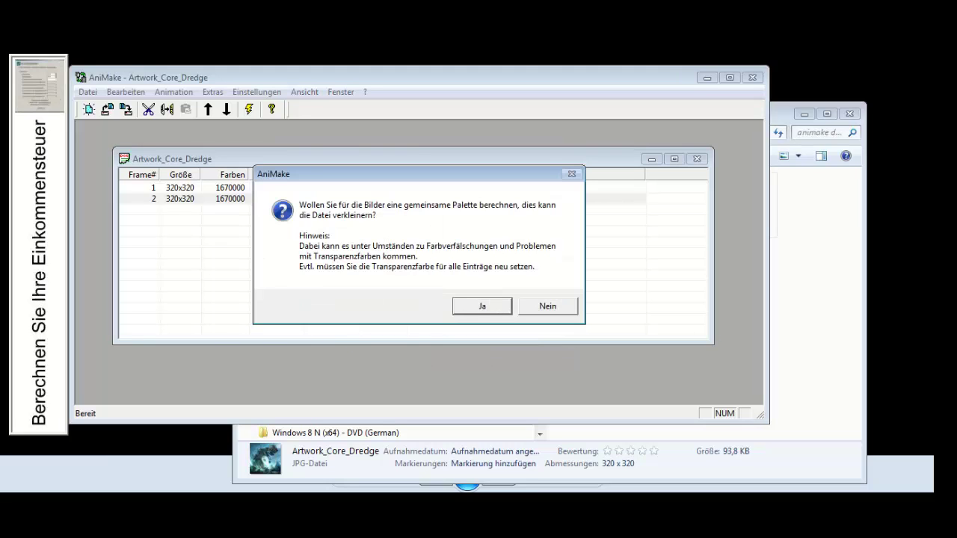
{"action": "key", "text": "Return"}
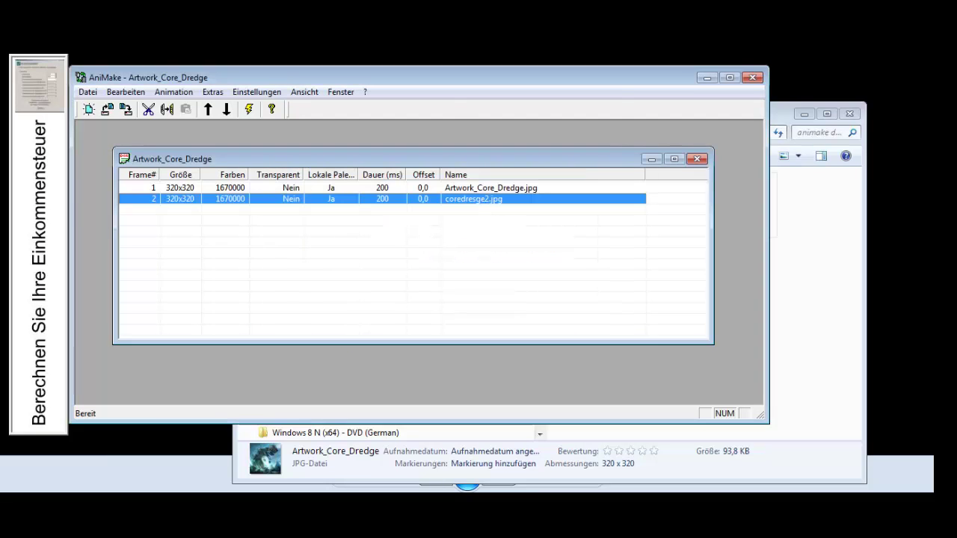